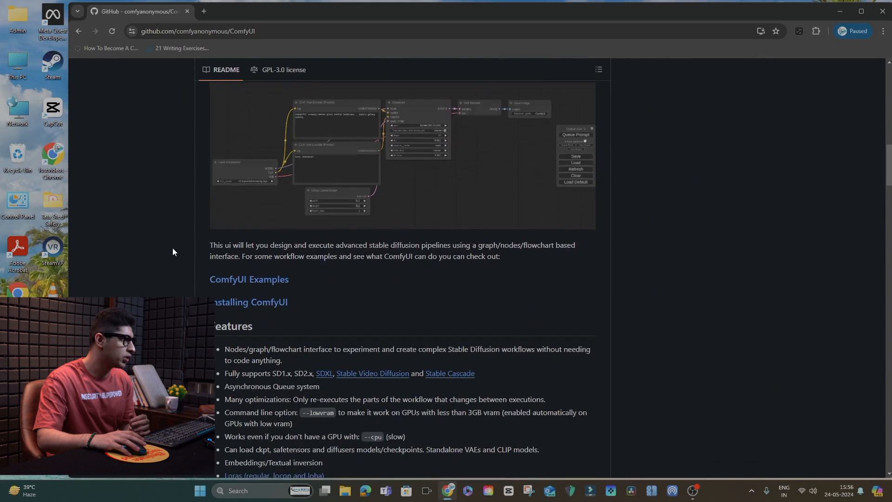
Read through the ComfyUI README's installation sections for Windows, manual install, NVIDIA and dependencies
scroll(172, 247, "down", 12)
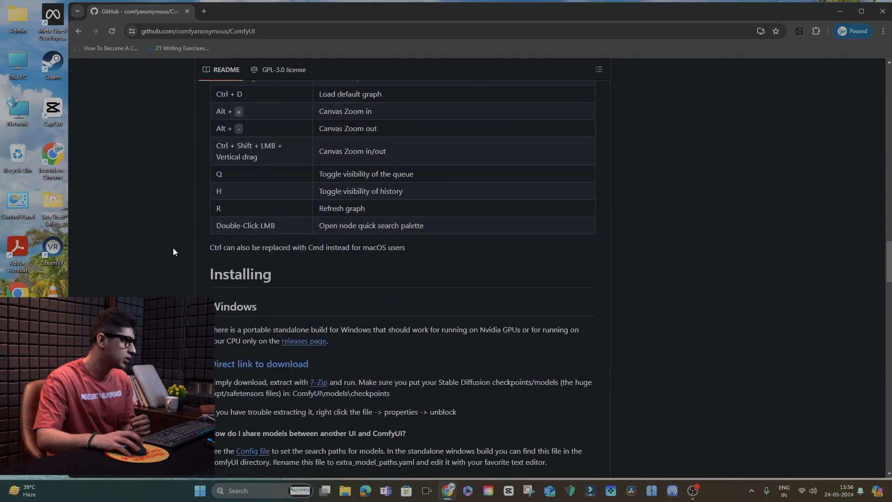
scroll(171, 247, "up", 3)
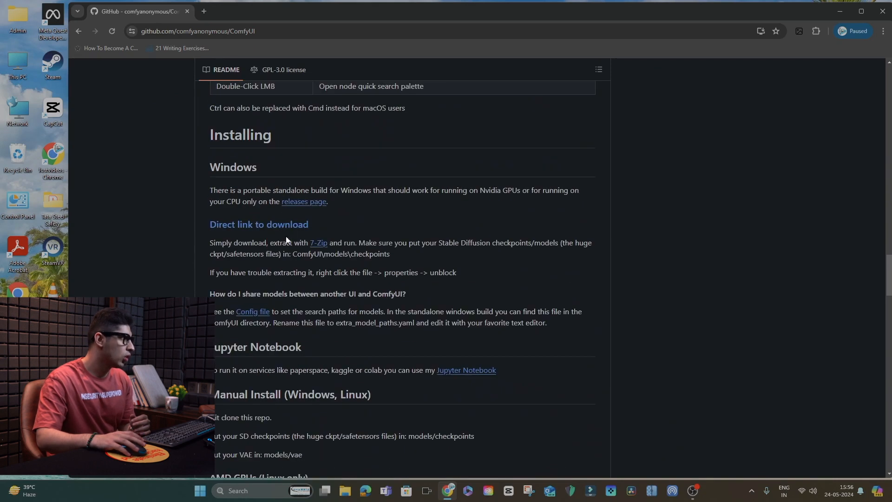
scroll(283, 268, "down", 2)
scroll(274, 273, "down", 8)
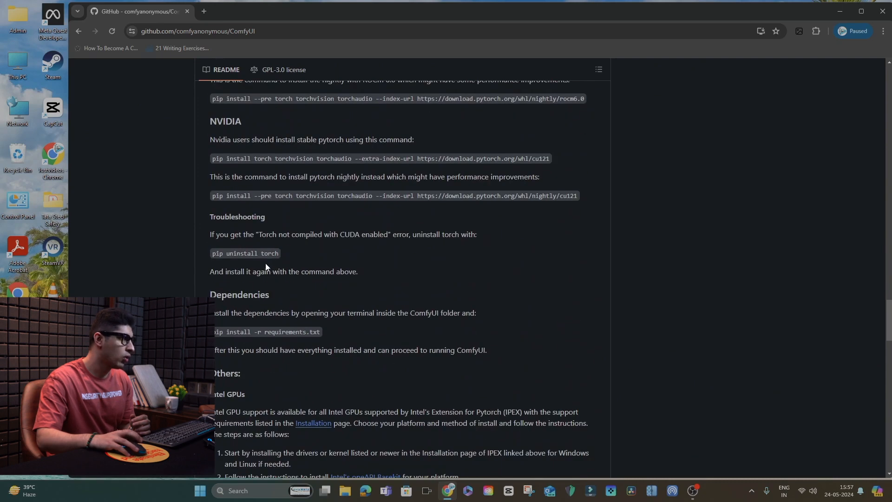
scroll(304, 276, "up", 1)
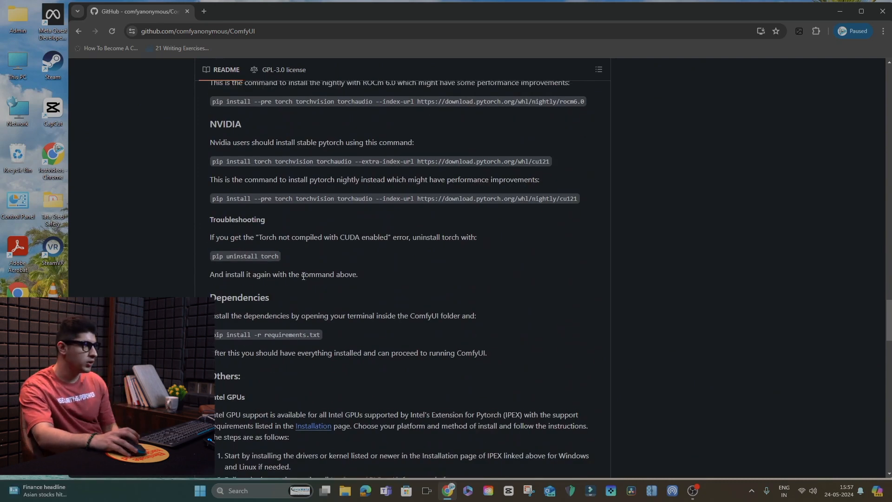
scroll(303, 276, "up", 13)
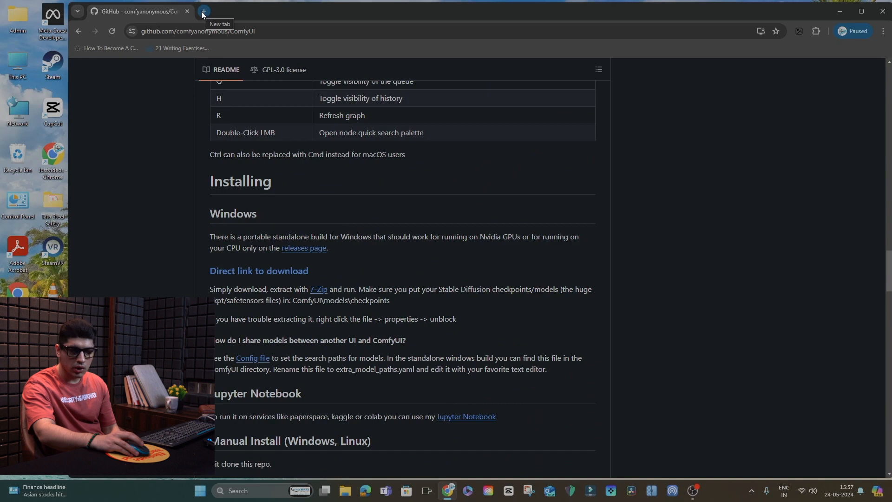
Search Google for "comfy workflows" in a new tab and open the Comfy Workflows site
left_click(203, 12)
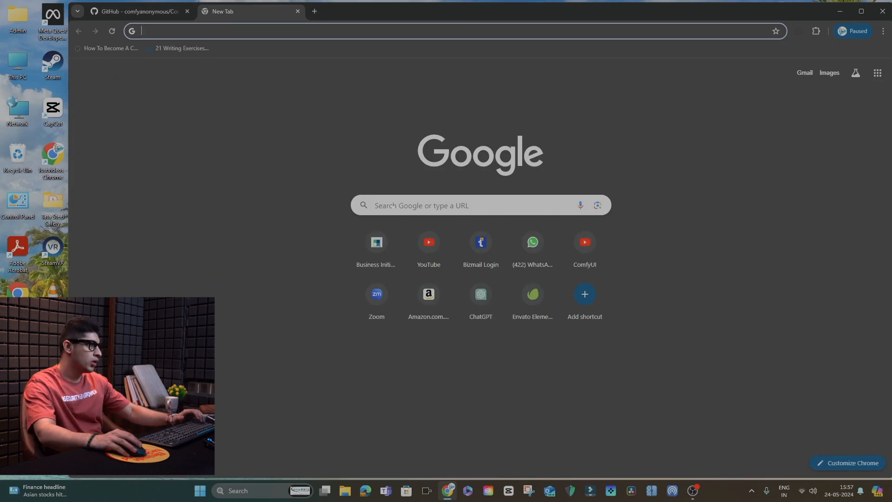
left_click(386, 205)
type("comf")
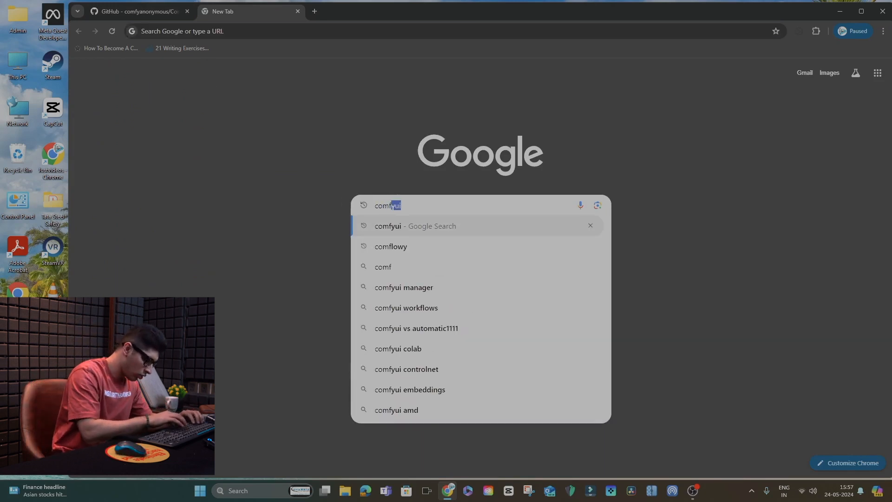
type("y workflows")
key("Return")
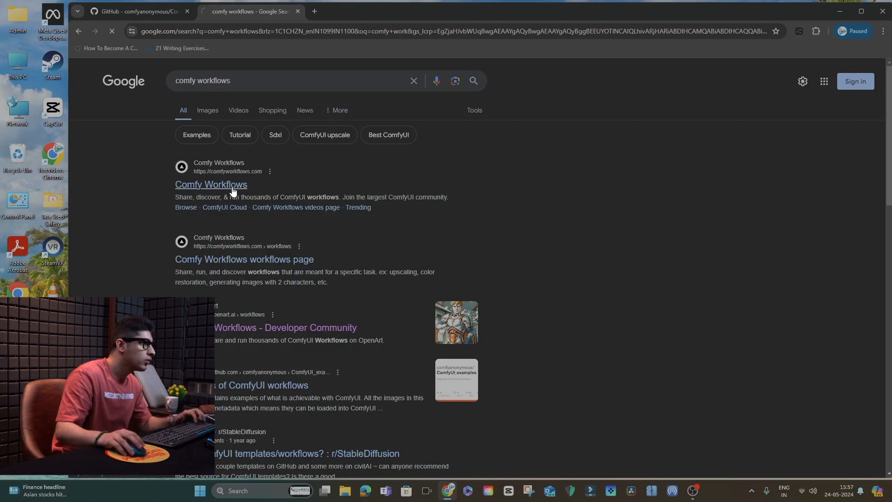
left_click(237, 186)
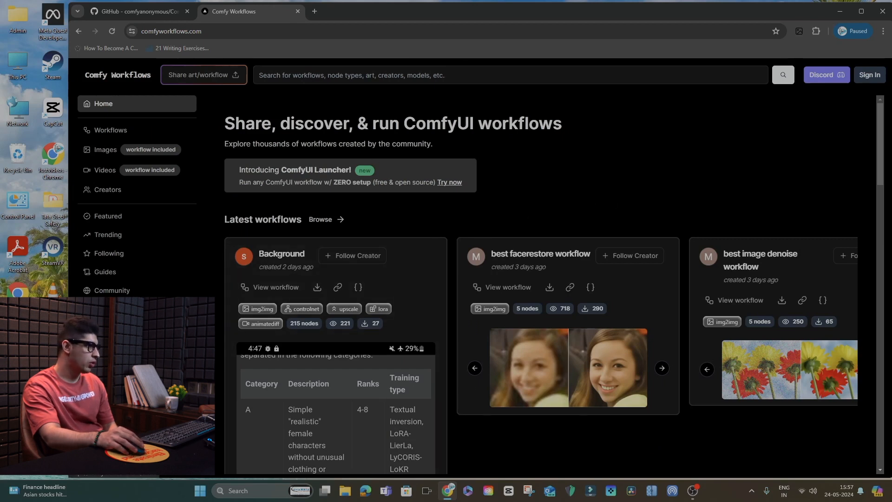
Review the plans for running ComfyUI in the cloud on Comfy Workflows, and close that tab
left_click(135, 331)
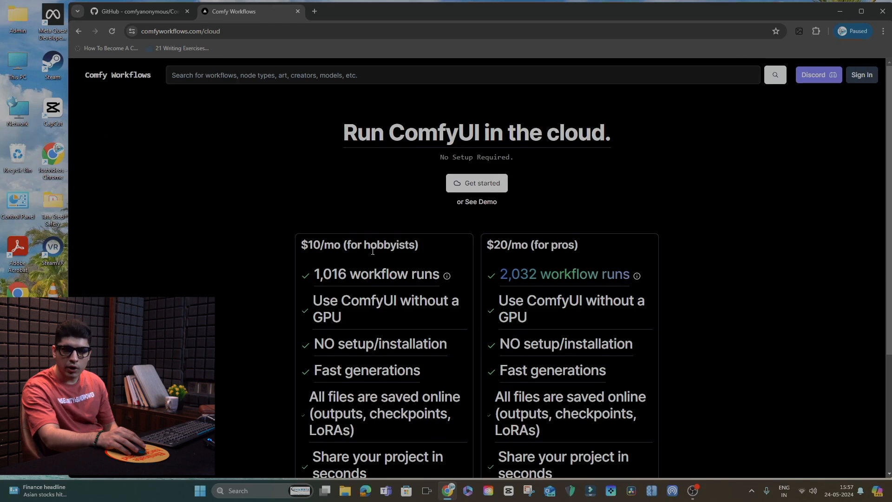
scroll(371, 252, "down", 3)
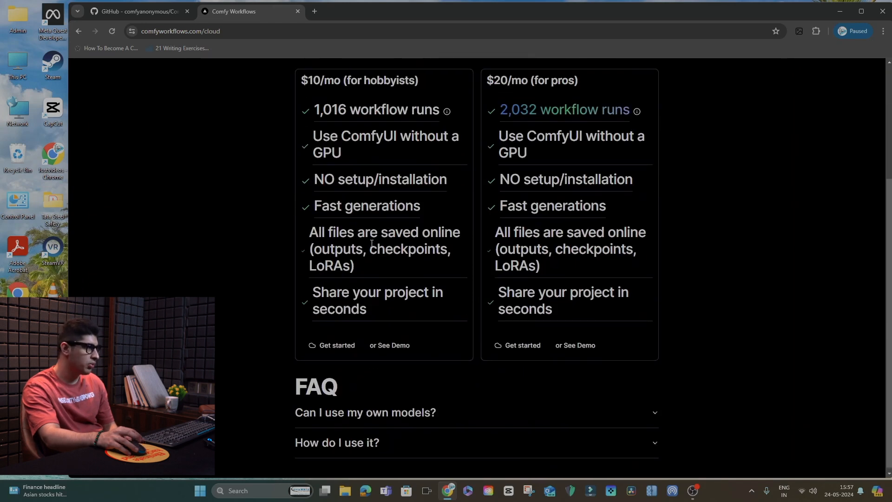
scroll(373, 247, "up", 3)
scroll(373, 242, "up", 1)
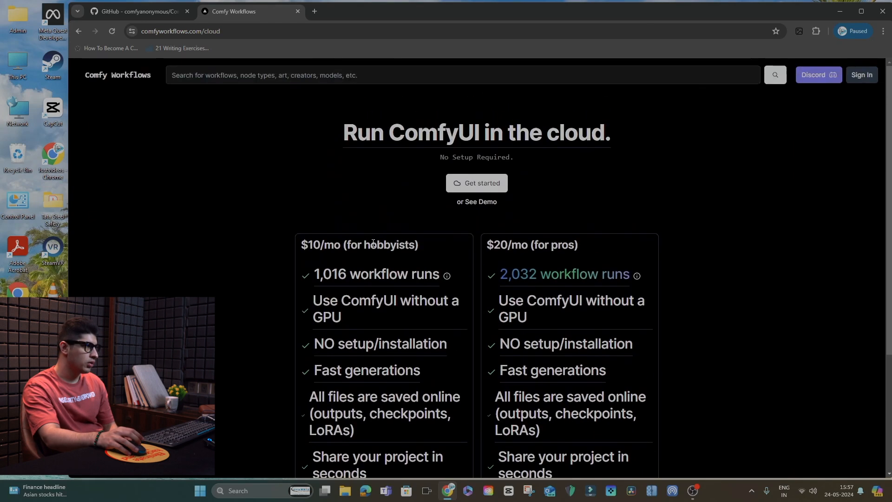
scroll(372, 247, "down", 1)
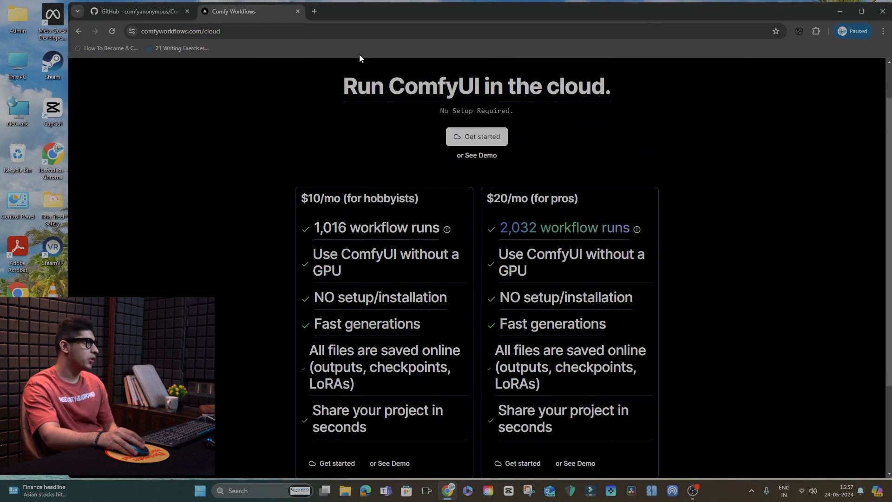
left_click(298, 11)
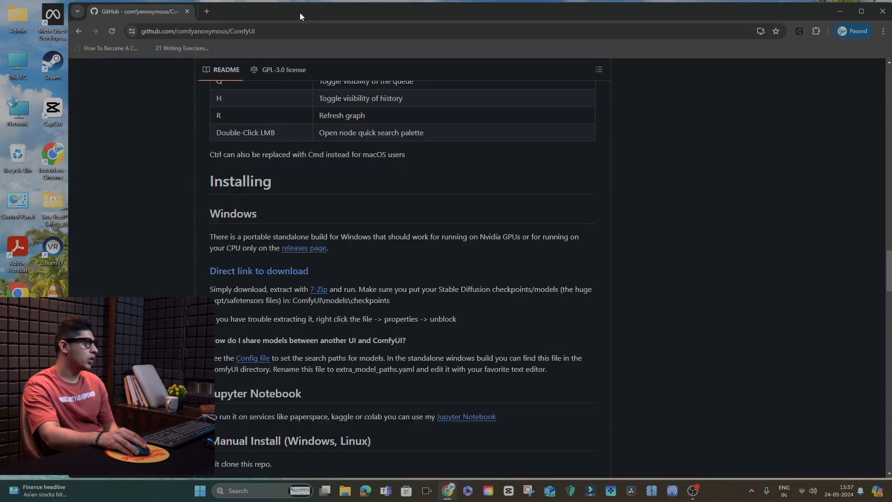
Replace the GitHub address with pinokio.computer and load the Pinokio website
left_click(283, 29)
left_click(283, 29)
left_click_drag(257, 31, 138, 29)
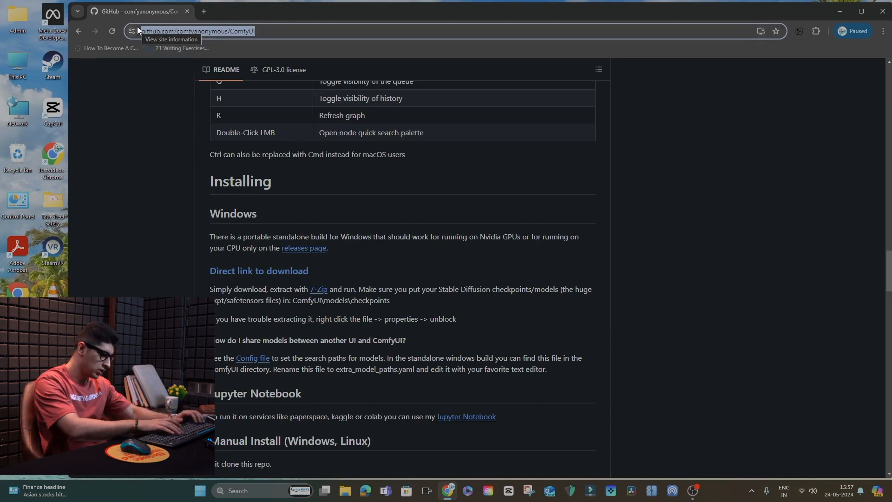
key("BackSpace")
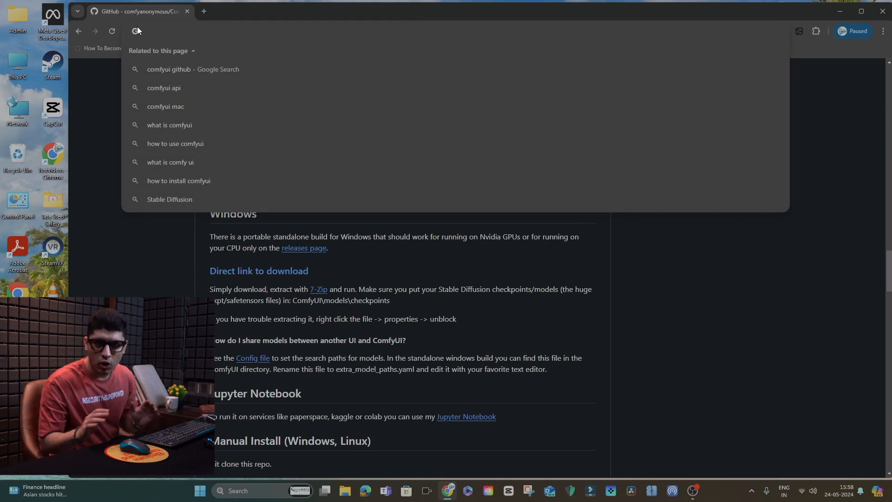
type("pin")
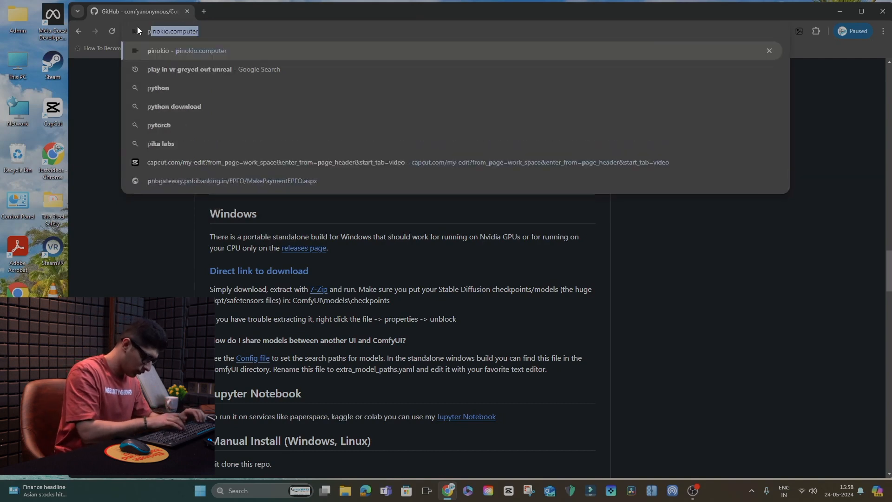
type("okio.")
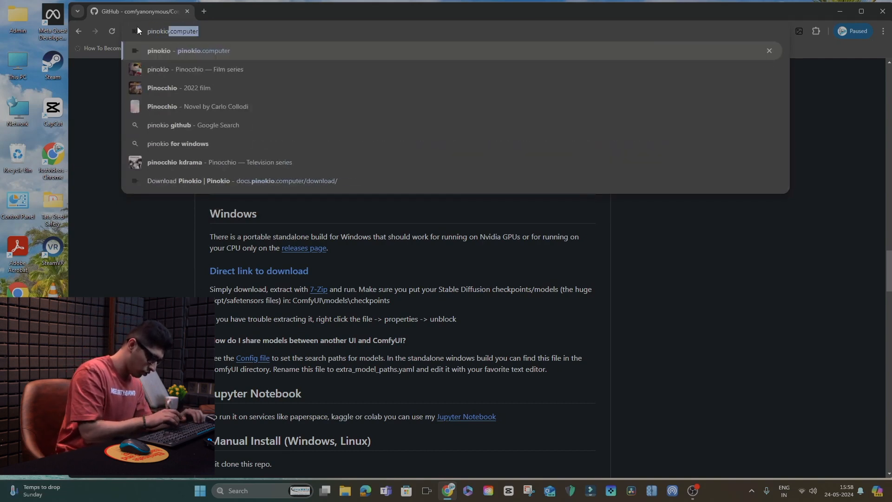
type("computer")
key("Return")
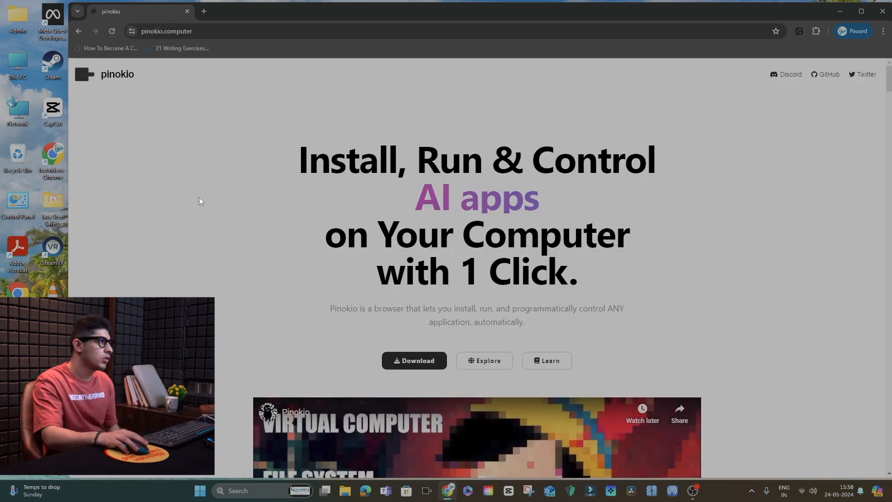
Look over the Pinokio homepage and its Explore section of verified community scripts
scroll(163, 184, "down", 5)
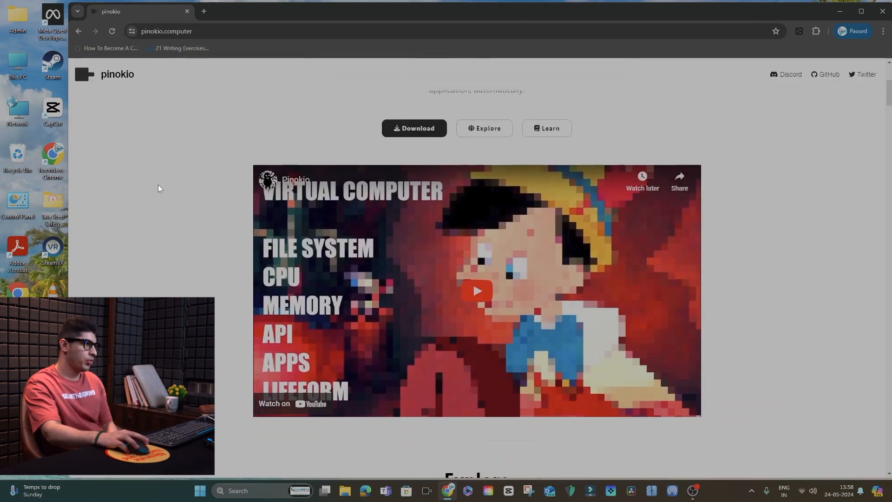
scroll(158, 181, "up", 3)
scroll(147, 231, "down", 2)
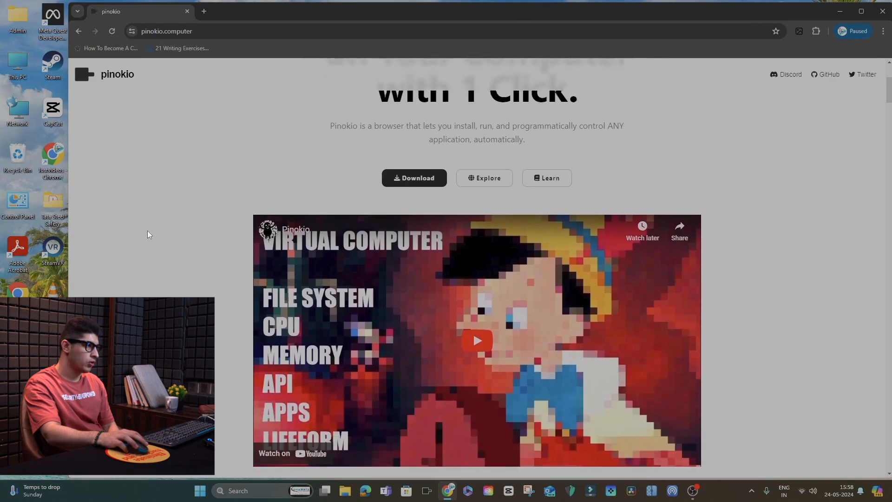
scroll(161, 228, "down", 3)
scroll(162, 225, "down", 5)
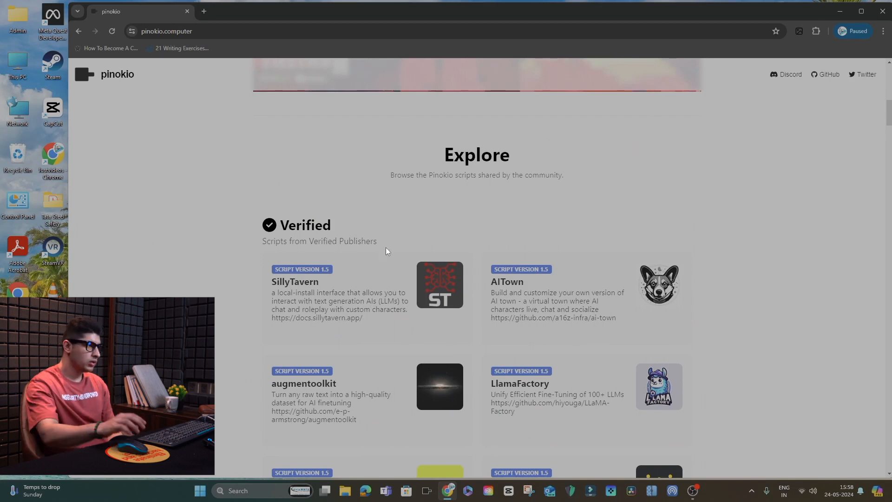
scroll(232, 270, "down", 4)
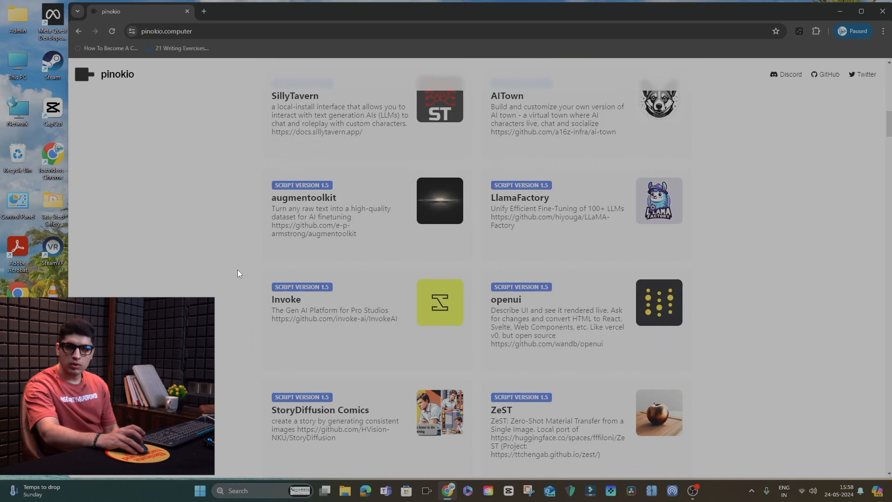
scroll(242, 274, "down", 4)
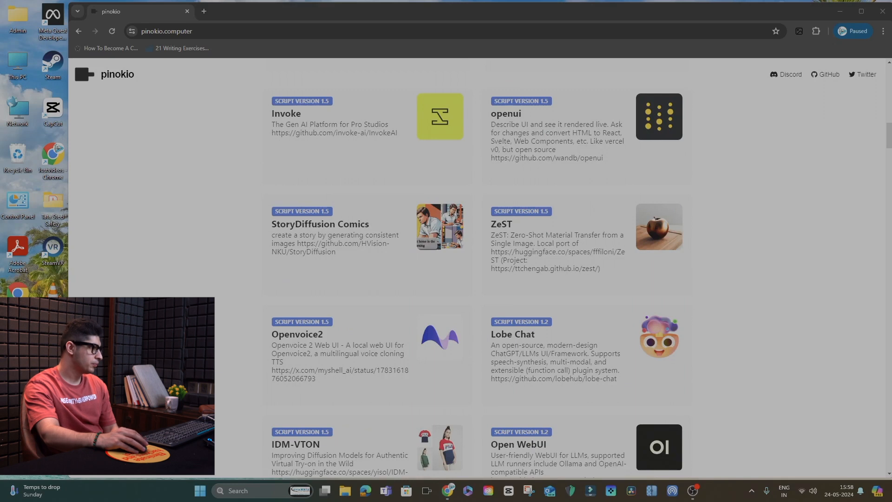
Switch to the Pinokio desktop app and browse the verified scripts on its Discover page
left_click(427, 491)
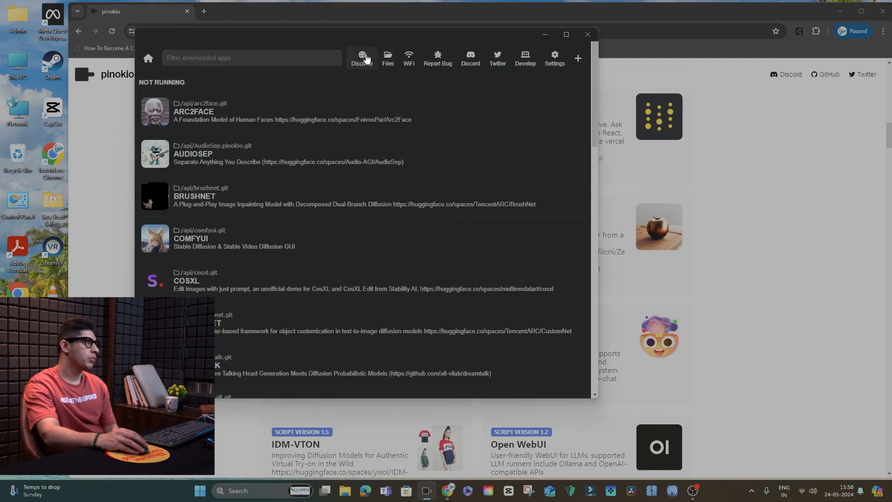
left_click(362, 59)
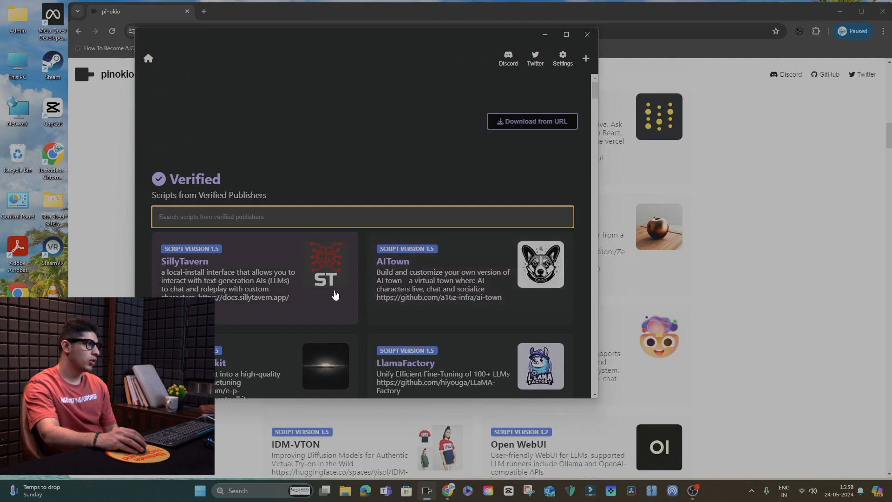
scroll(330, 326, "down", 2)
scroll(330, 327, "down", 10)
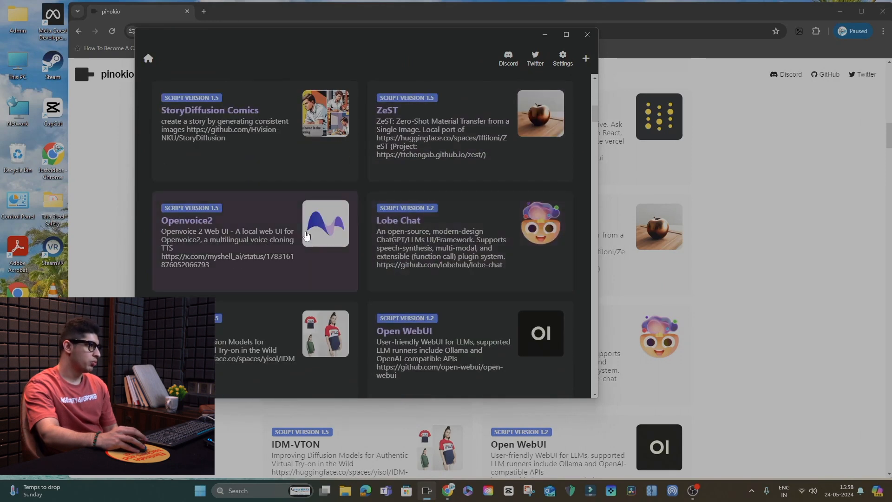
scroll(292, 249, "down", 3)
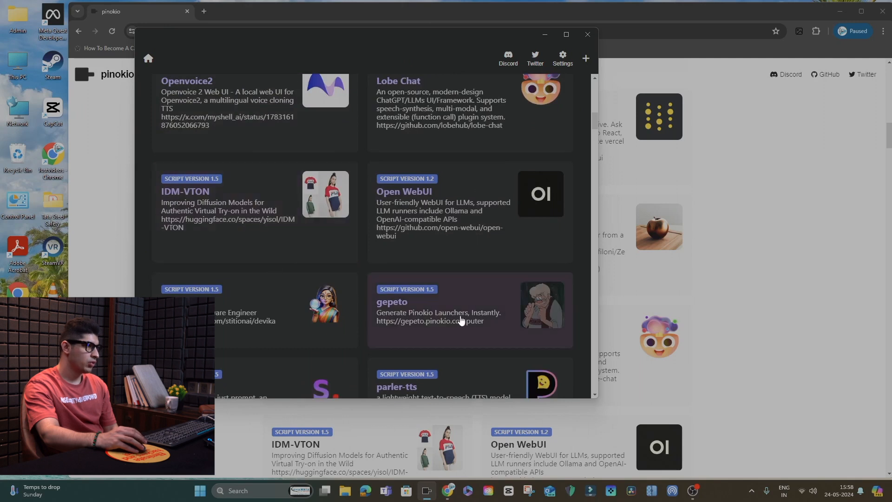
scroll(462, 319, "down", 4)
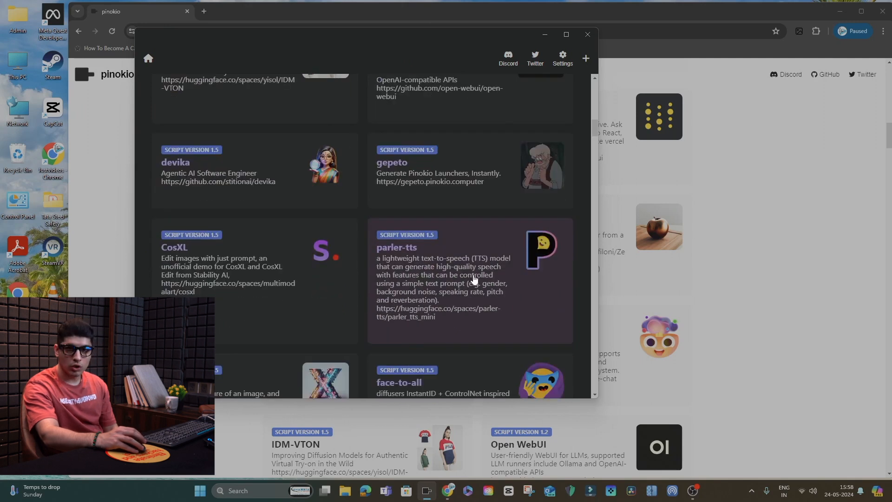
scroll(421, 291, "down", 3)
scroll(502, 260, "down", 1)
scroll(522, 277, "down", 3)
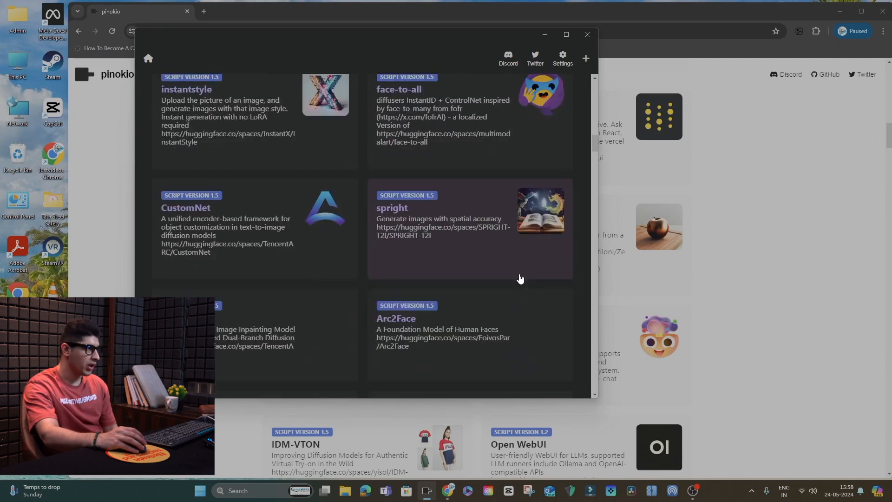
scroll(417, 279, "down", 3)
scroll(464, 193, "up", 20)
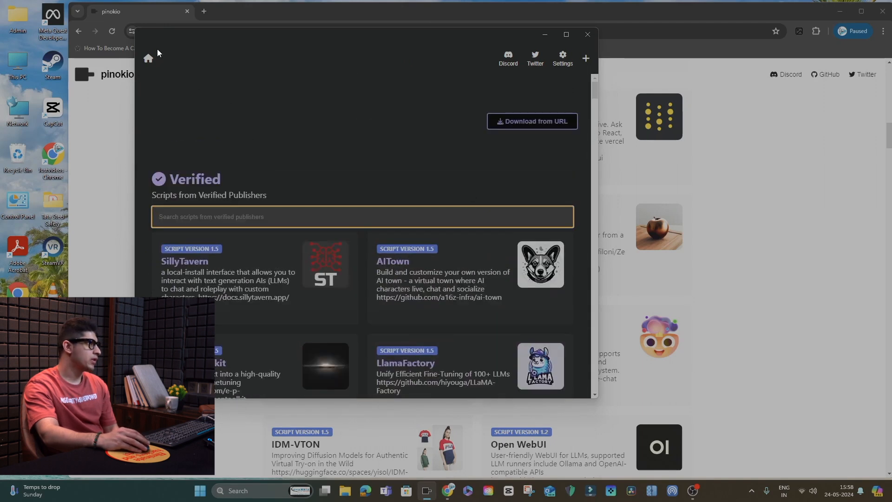
Return to Pinokio's home page and look through the list of downloaded apps
left_click(146, 59)
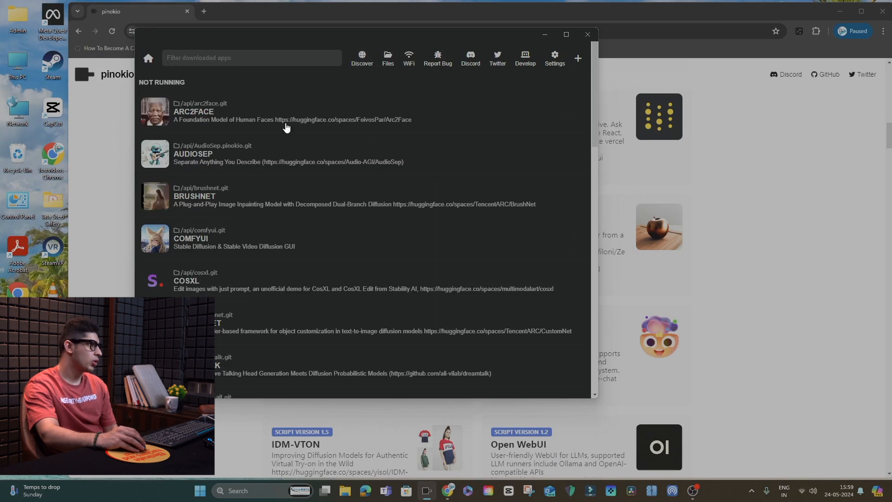
scroll(270, 130, "down", 10)
scroll(273, 134, "up", 10)
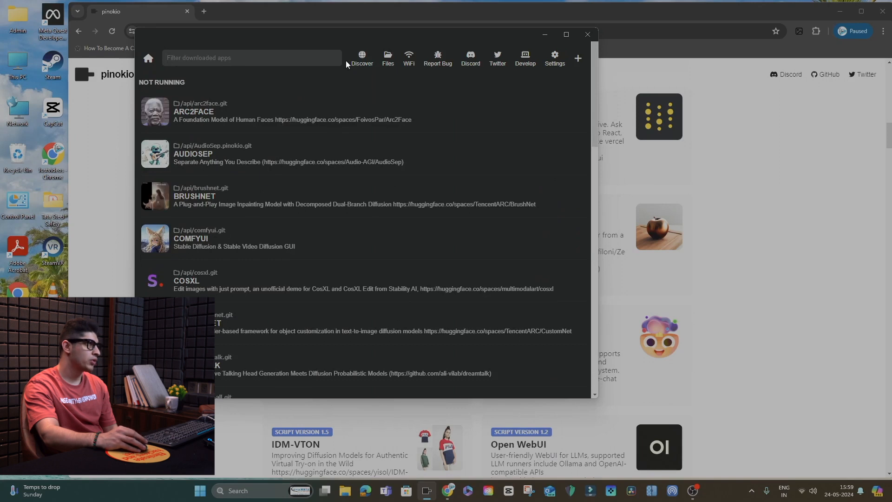
Search Pinokio's Discover page for comfyui, and open the downloaded ComfyUI app from the home page
left_click(367, 57)
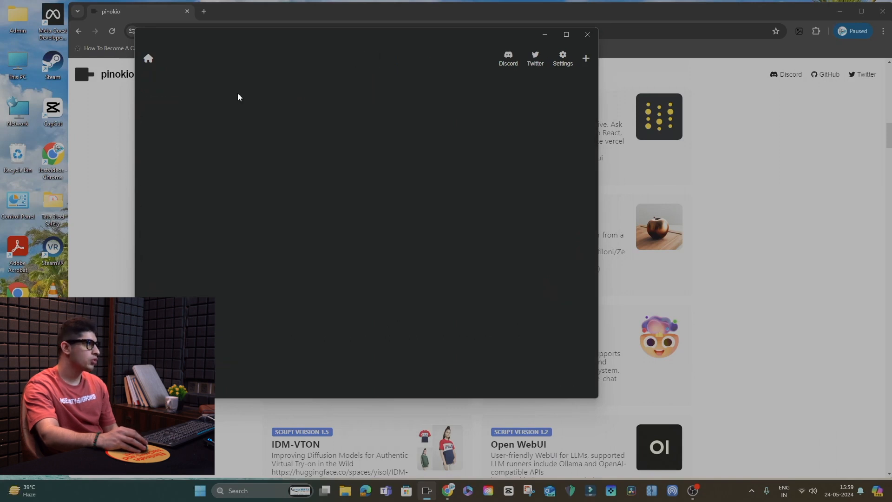
type("c")
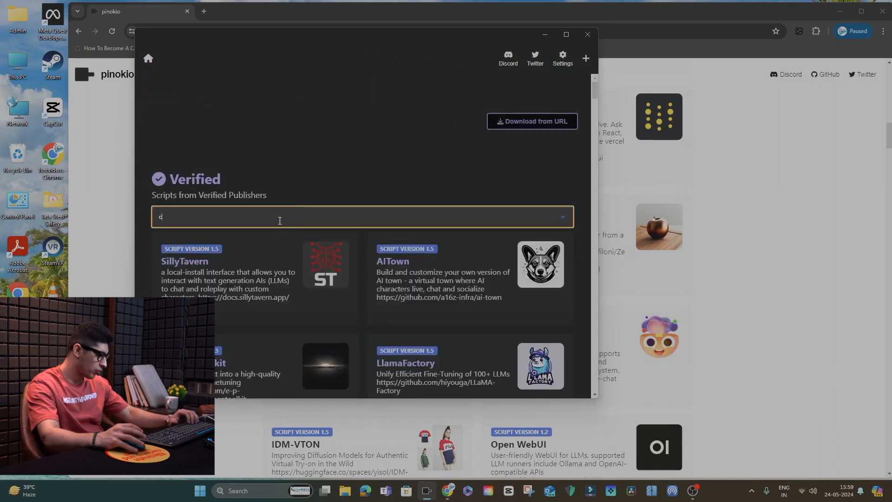
type("omfyui")
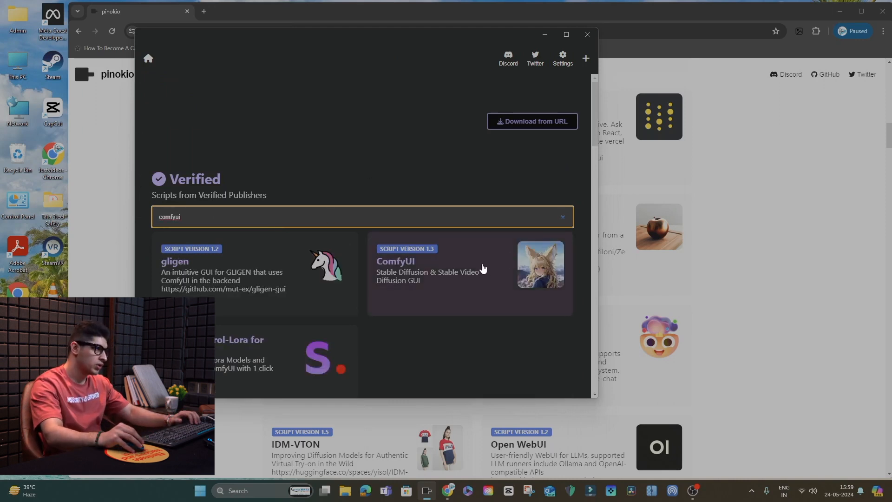
left_click(148, 59)
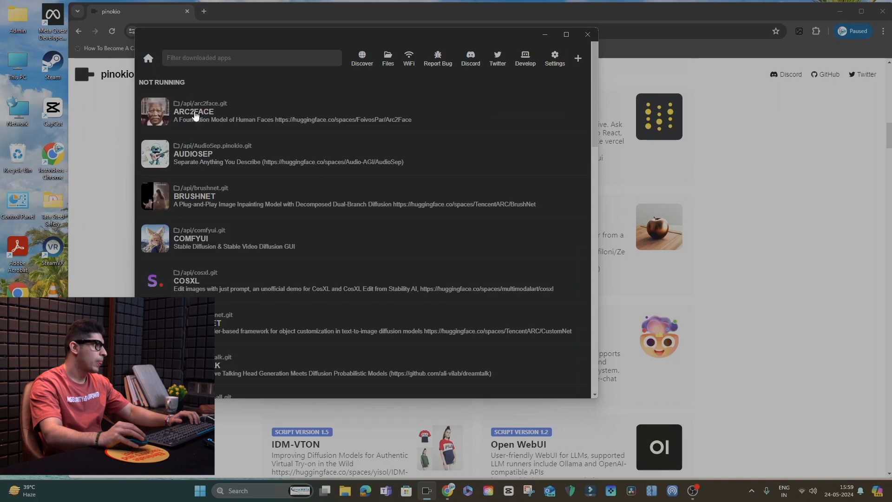
left_click(223, 242)
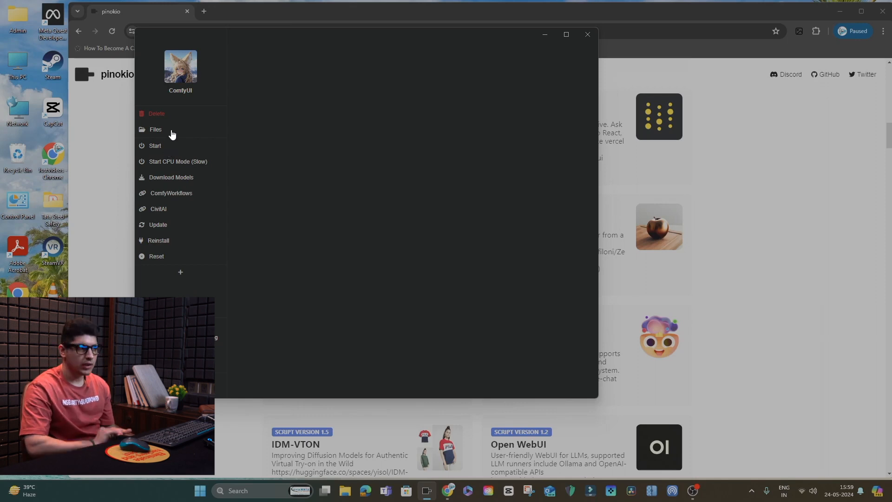
Switch to Chrome, search Google for "comfy manager" in a new tab, and open the ComfyUI-Manager GitHub repository
left_click(84, 164)
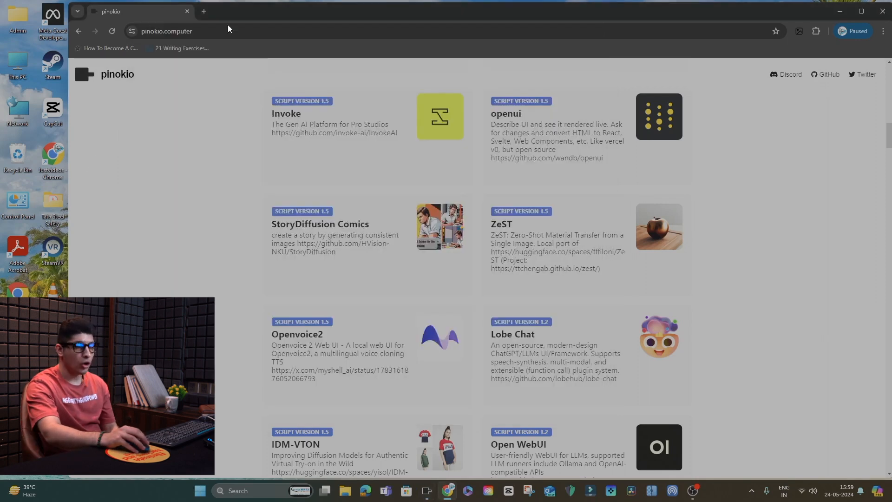
left_click(203, 11)
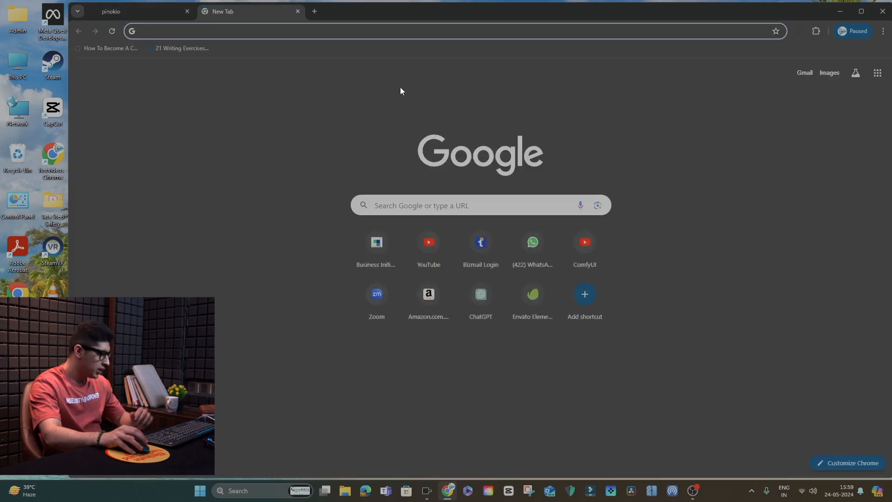
type("co")
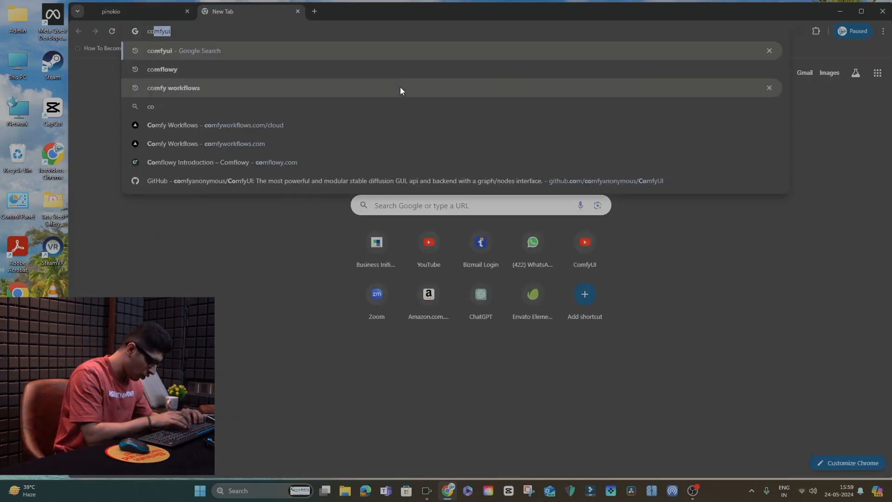
type("mfy ")
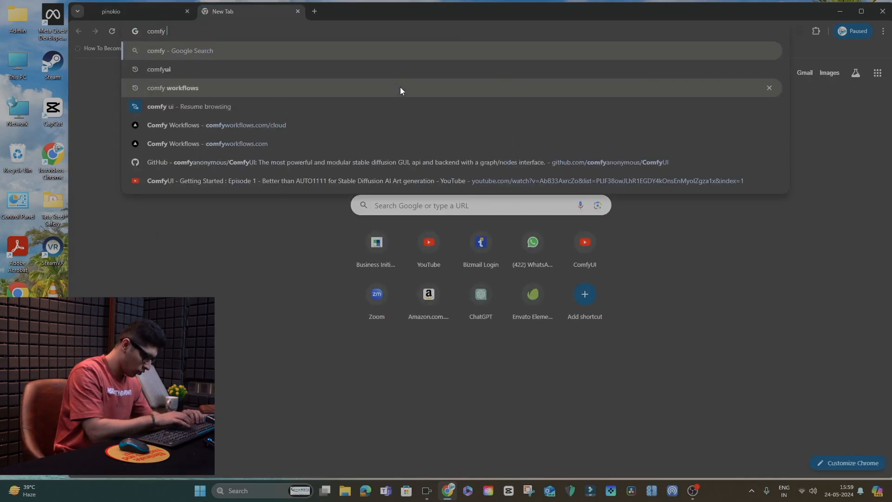
type("pu")
key("BackSpace")
key("BackSpace")
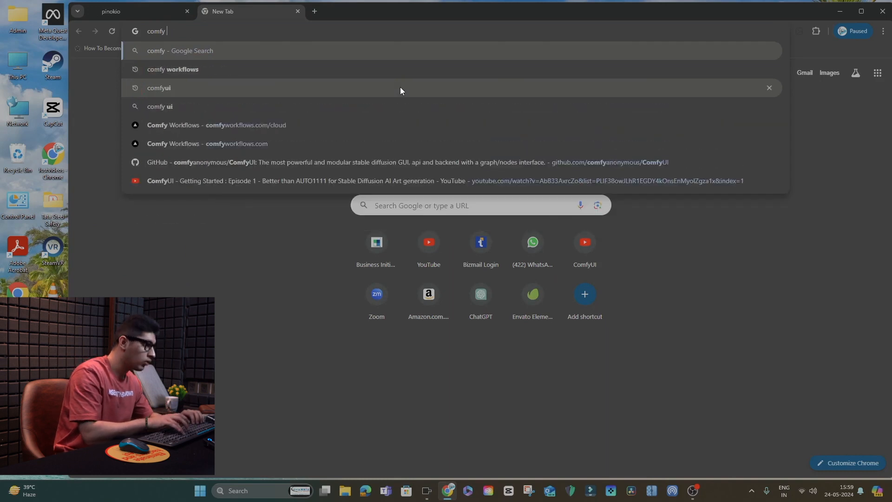
type("manager")
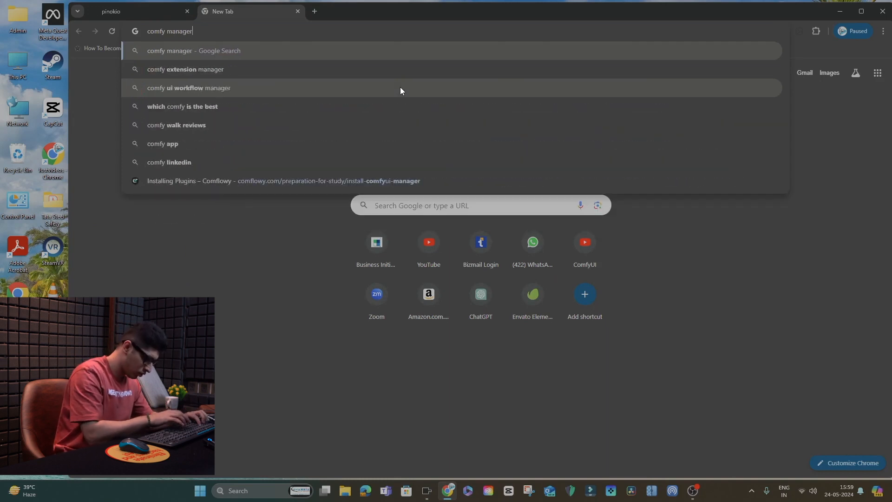
key("Return")
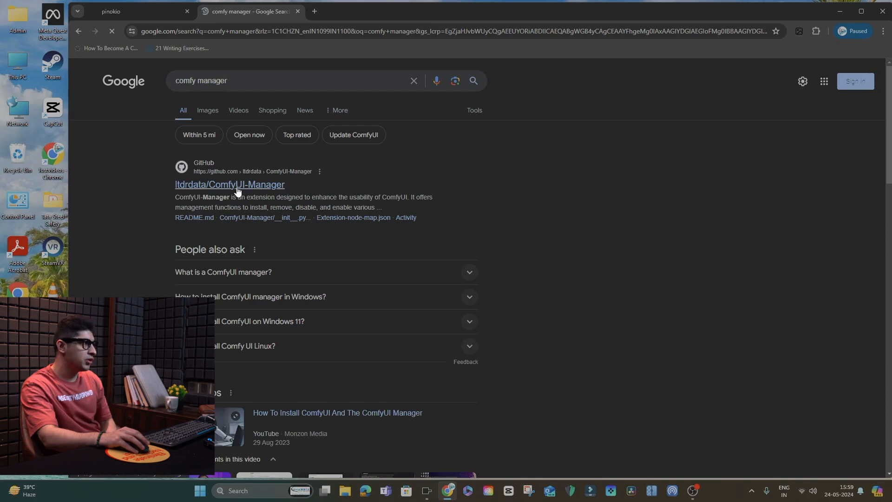
left_click(237, 188)
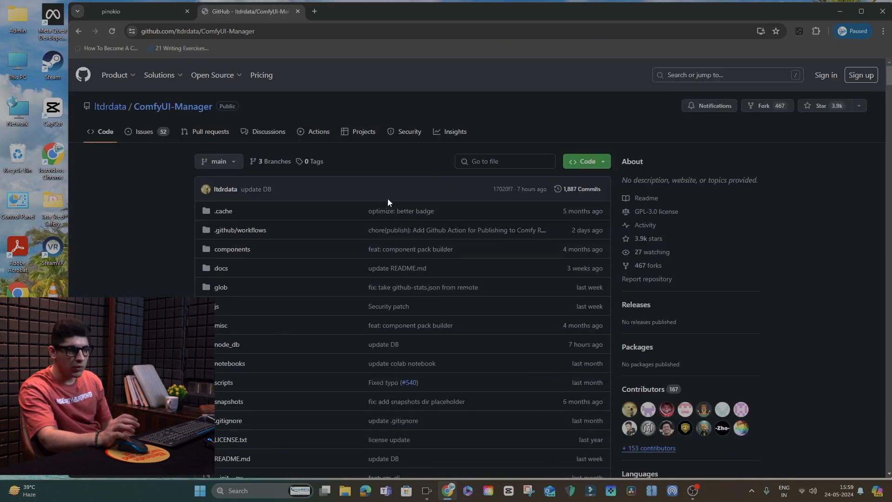
Look over the ComfyUI-Manager README, including the manager menu image, the notices and the installation section
scroll(143, 290, "down", 15)
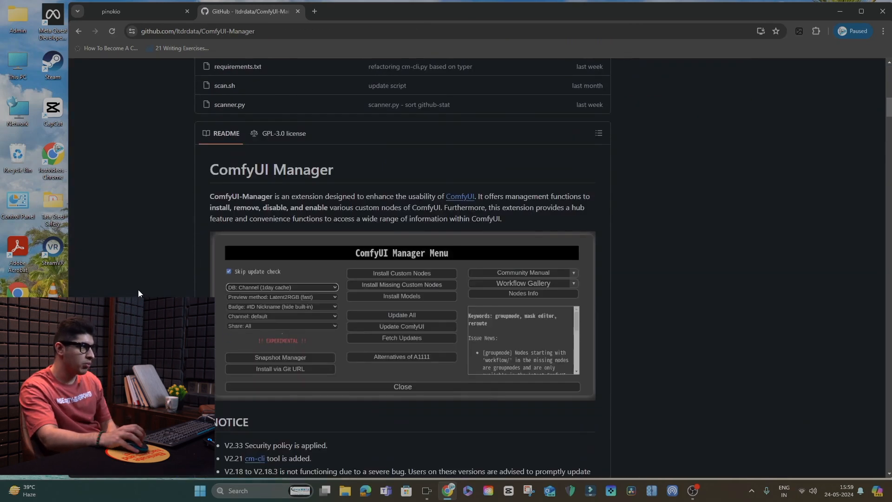
scroll(138, 292, "down", 3)
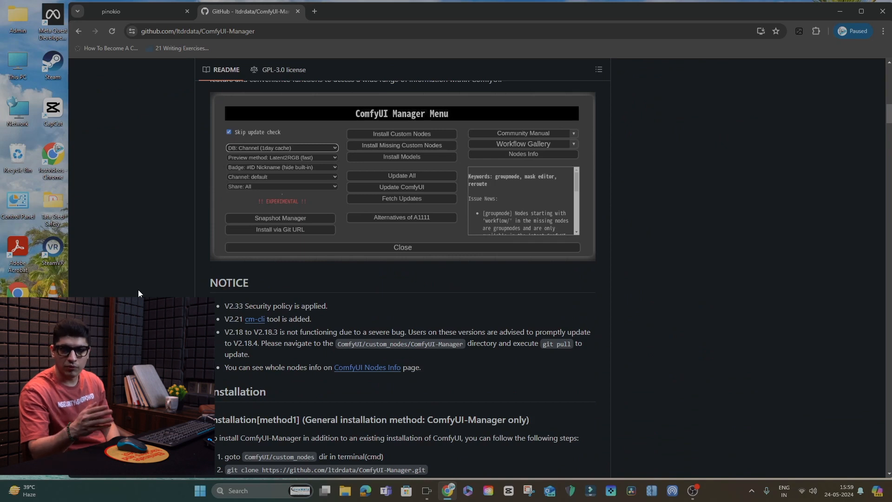
scroll(138, 289, "up", 4)
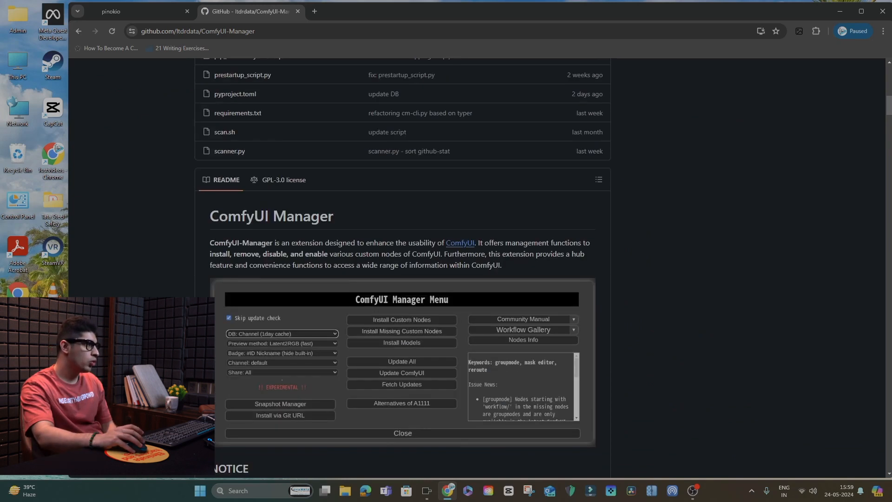
scroll(402, 267, "down", 2)
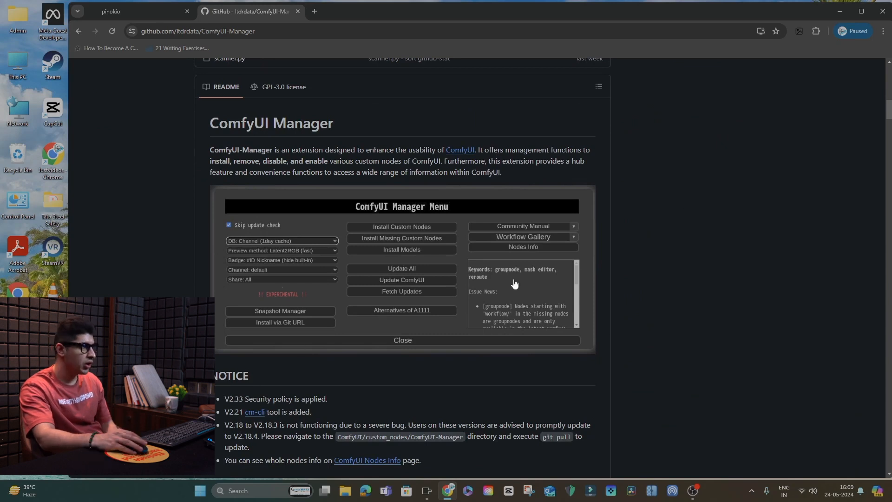
scroll(471, 308, "down", 6)
scroll(472, 301, "up", 7)
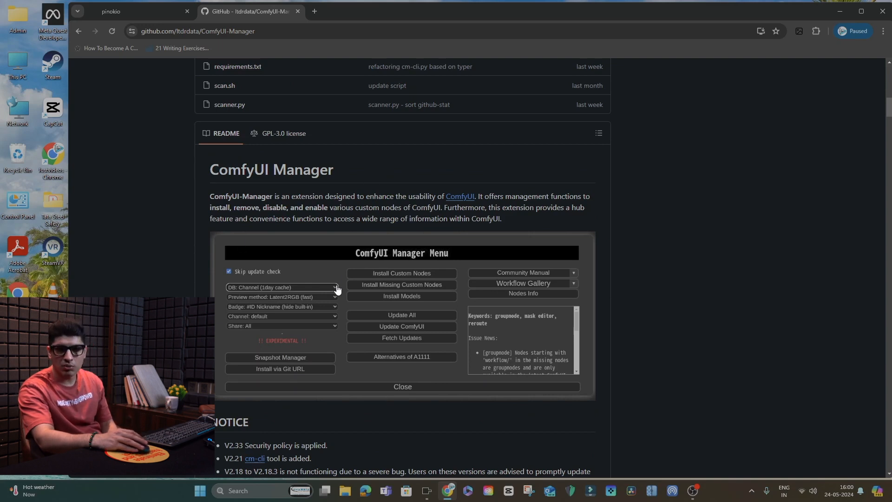
scroll(365, 288, "down", 4)
scroll(340, 288, "up", 7)
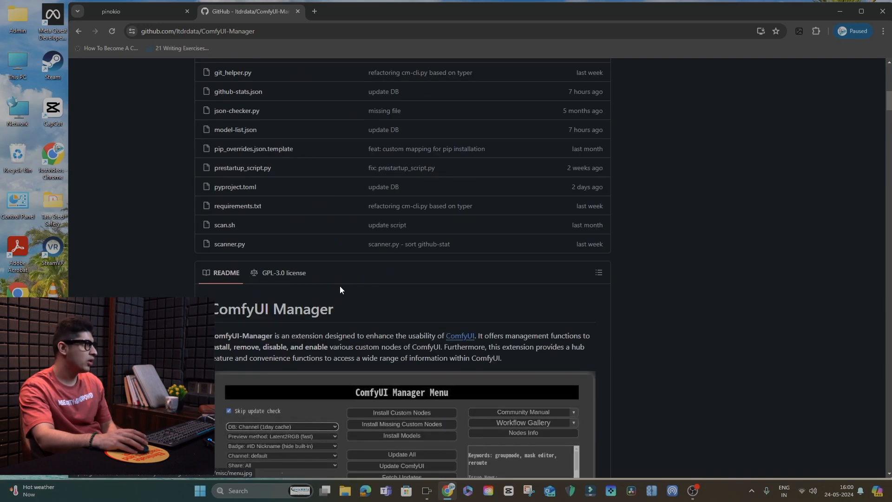
Search Google for "hugging face" in a new tab and open the Hugging Face website
left_click(315, 10)
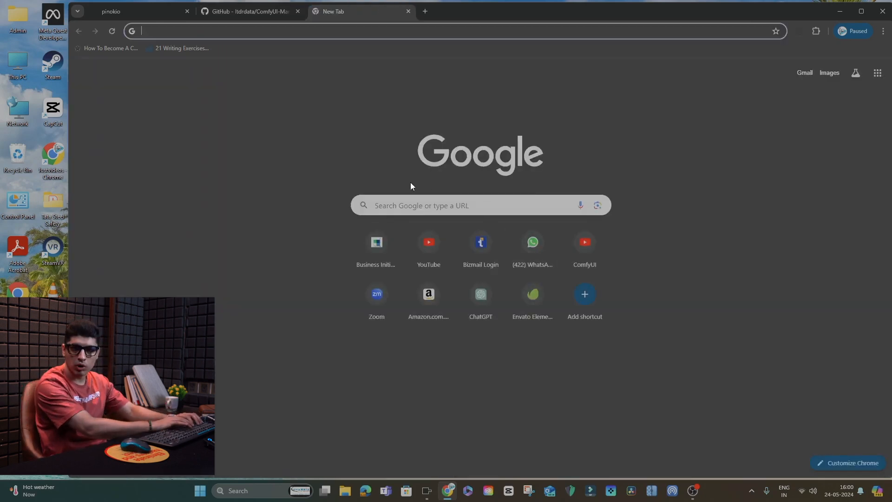
type("huggi")
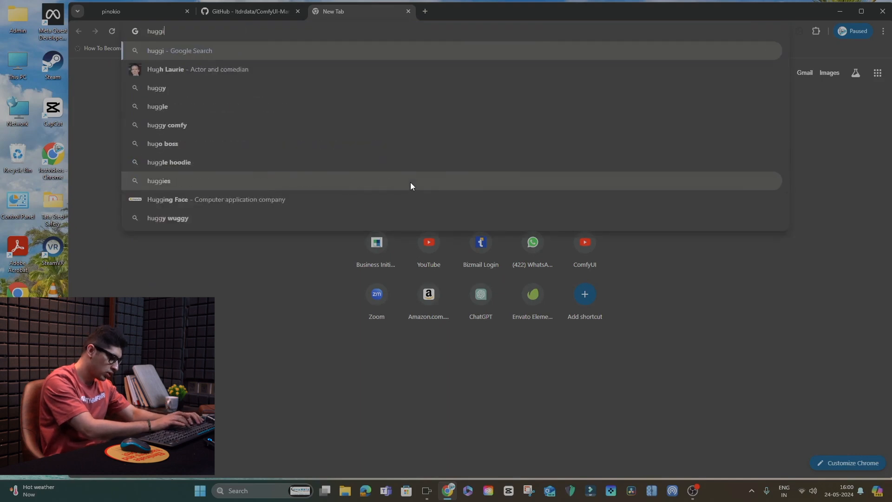
type("ng face")
key("Return")
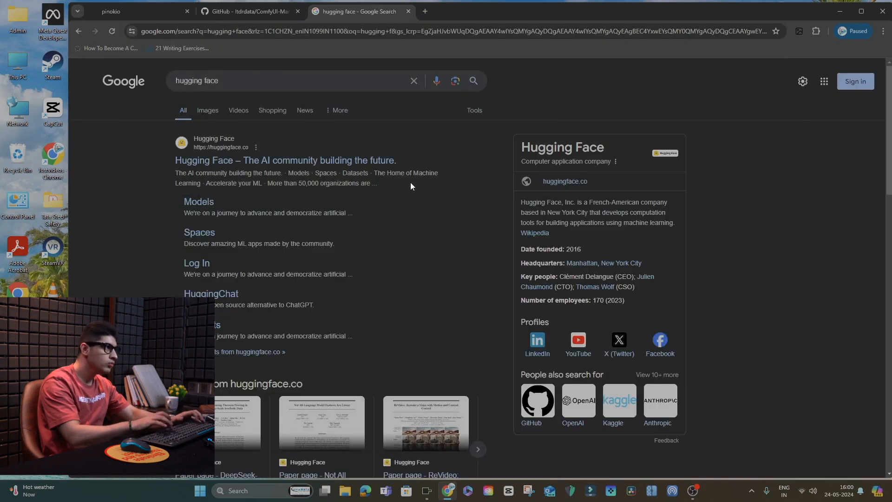
left_click(392, 163)
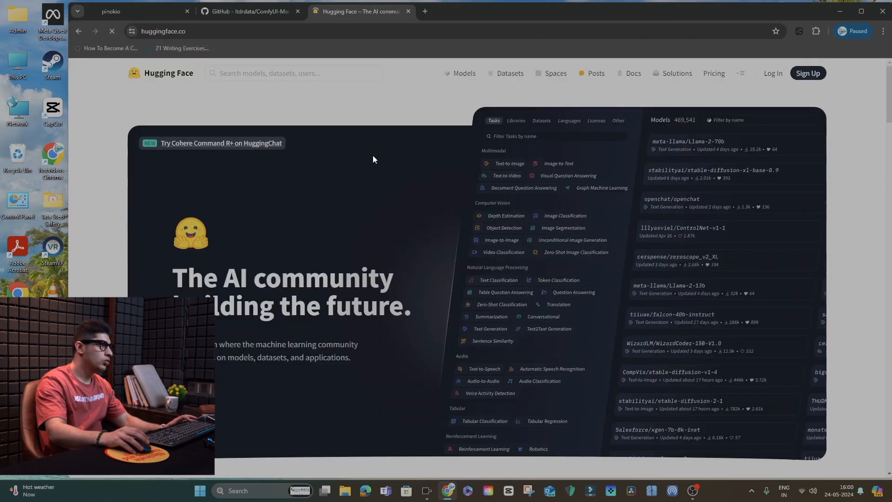
Search Hugging Face for "stable diffusion" and open the runwayml/stable-diffusion-v1-5 model page
left_click(279, 73)
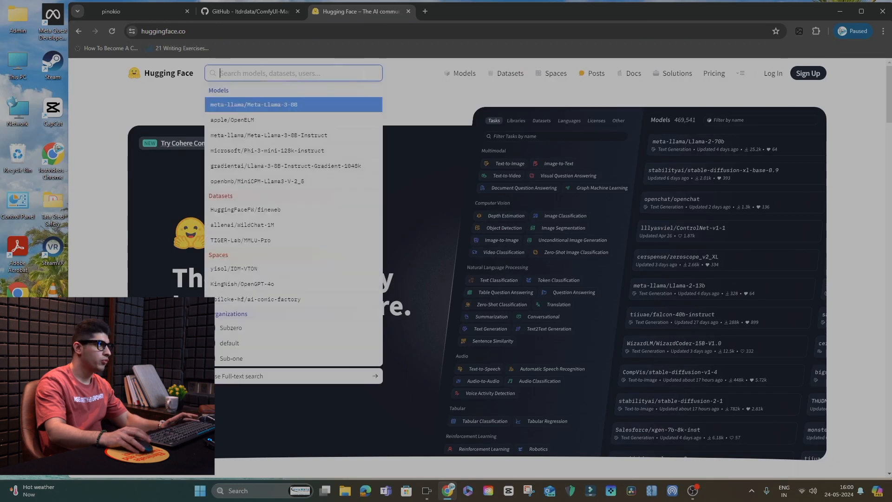
type("stabl")
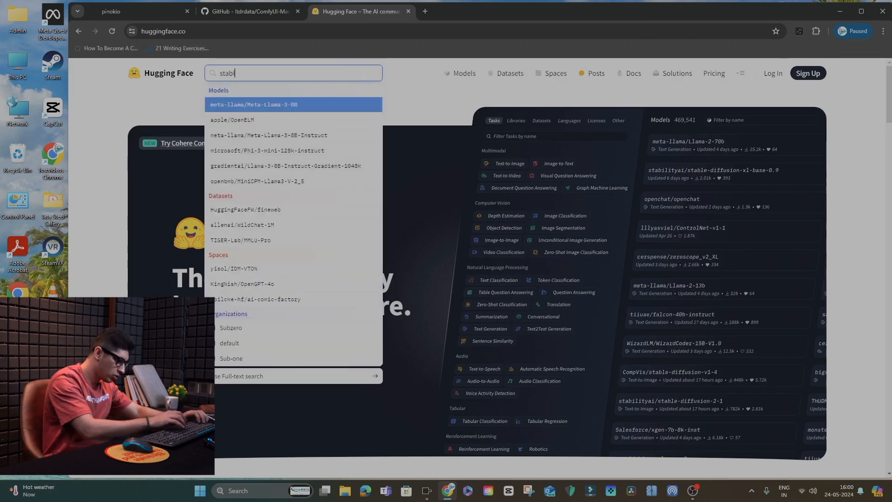
type("e diffusion")
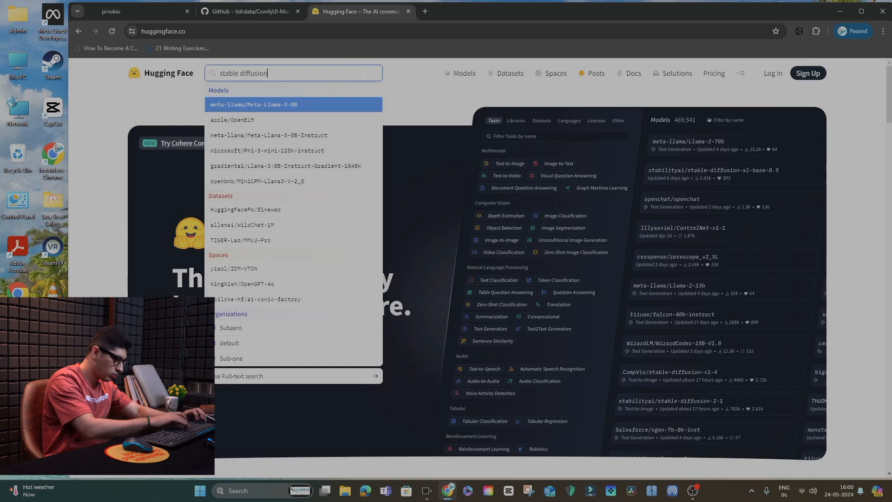
key("Return")
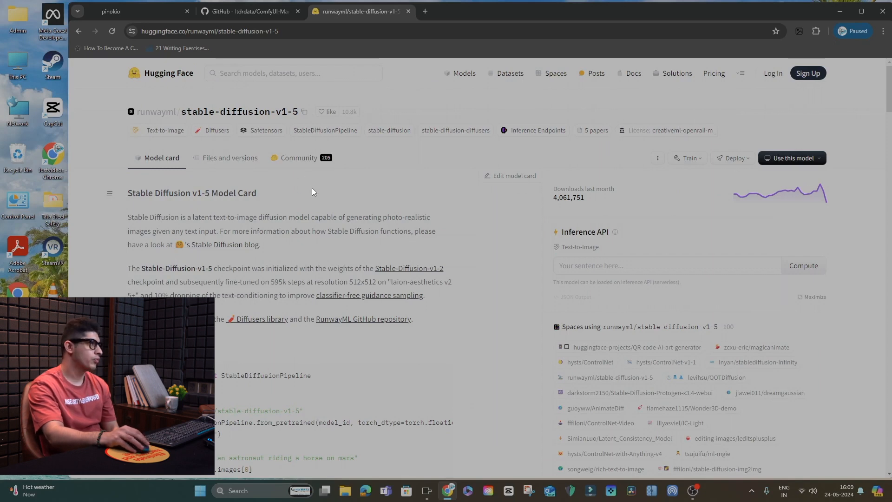
Check the options for using the stable-diffusion-v1-5 model and look through its files and versions
scroll(311, 187, "down", 1)
left_click(808, 113)
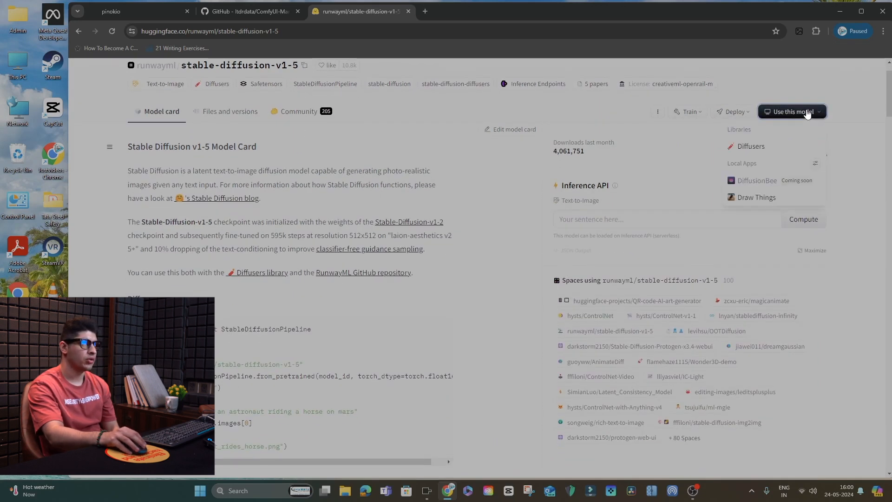
left_click(235, 115)
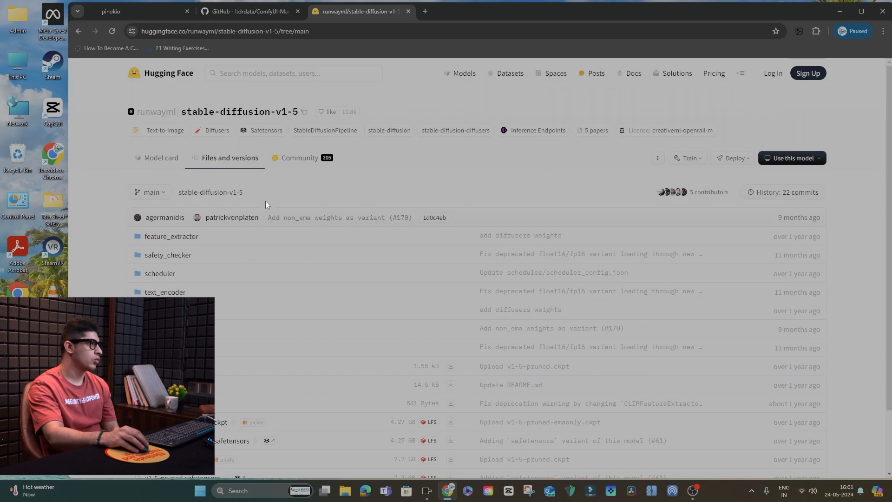
scroll(265, 221, "down", 2)
scroll(180, 199, "up", 2)
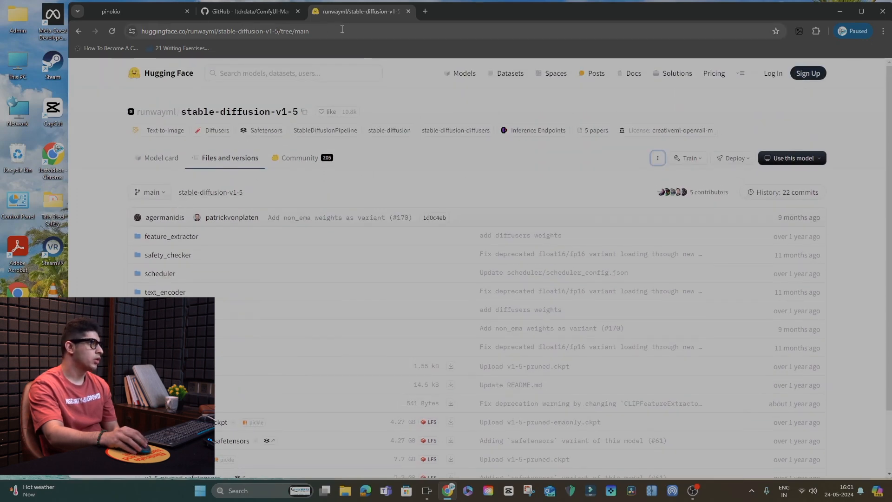
Load the Civitai website in place of the Hugging Face page and go to its homepage
left_click(355, 28)
type("civitai")
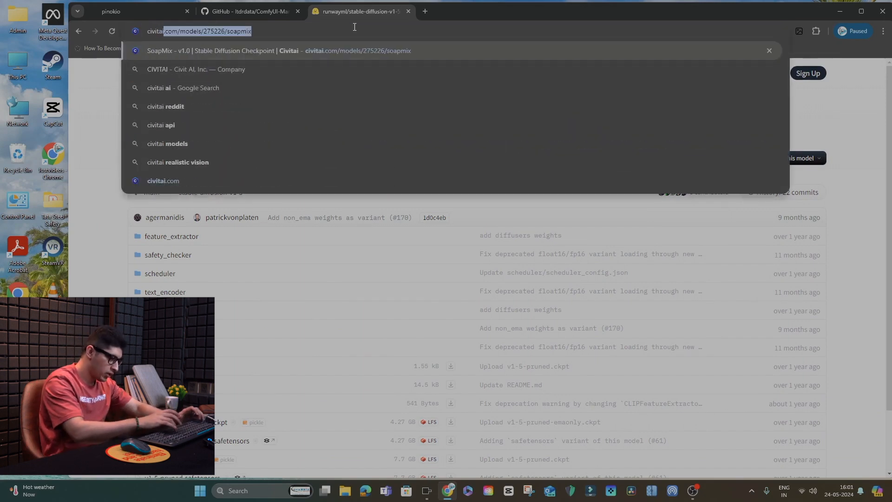
key("Return")
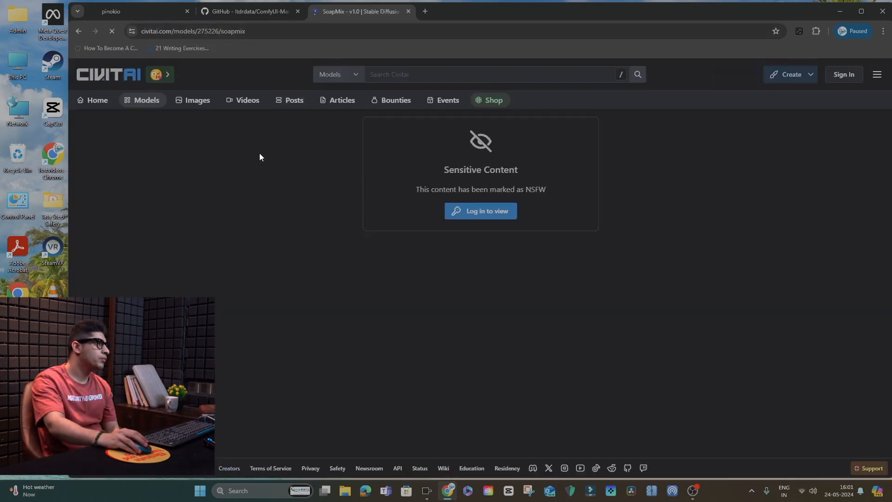
left_click(108, 82)
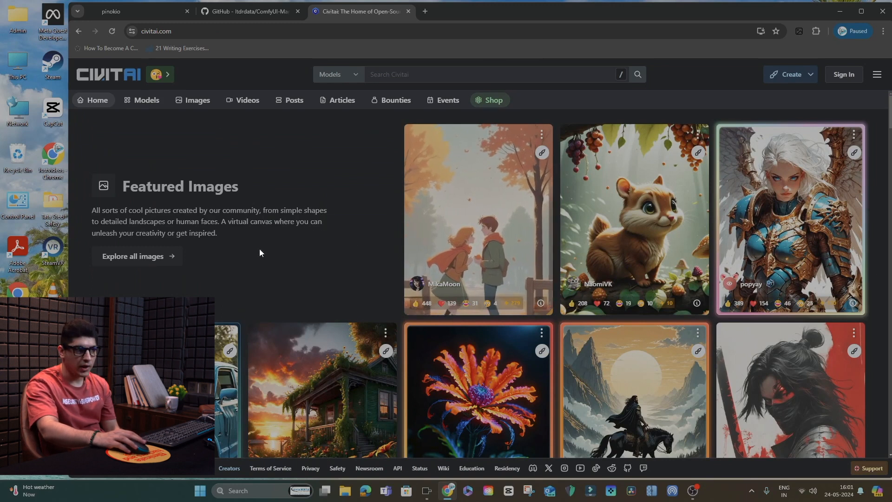
Browse the featured images, models and contest entries on the Civitai homepage
scroll(370, 259, "down", 4)
scroll(371, 259, "down", 10)
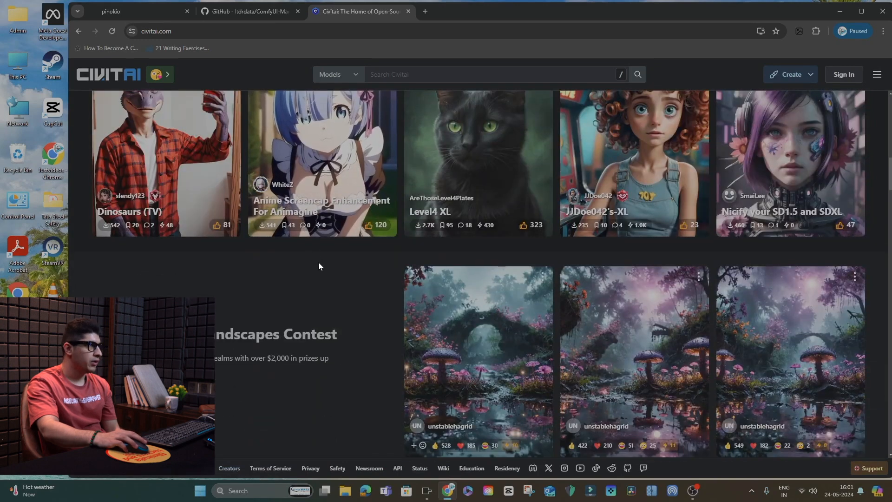
scroll(319, 263, "up", 3)
scroll(465, 319, "down", 6)
scroll(479, 320, "down", 4)
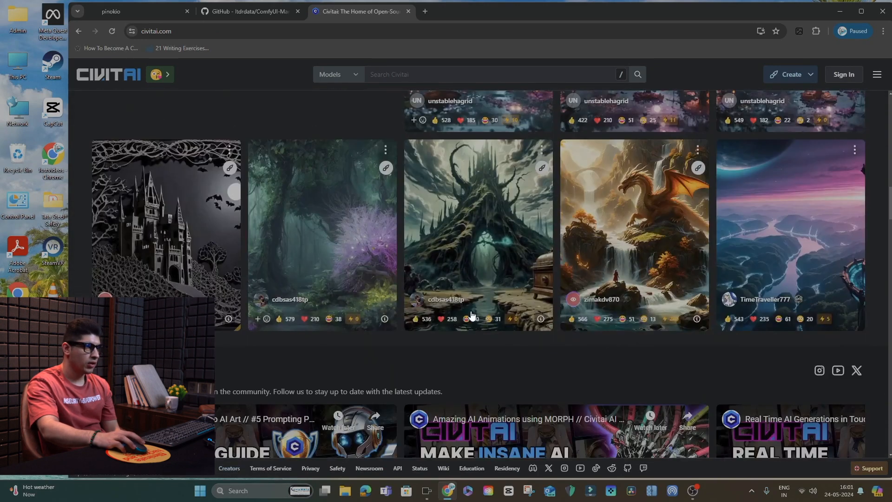
Browse the social videos, featured posts, articles and models further down the Civitai homepage
scroll(602, 266, "down", 4)
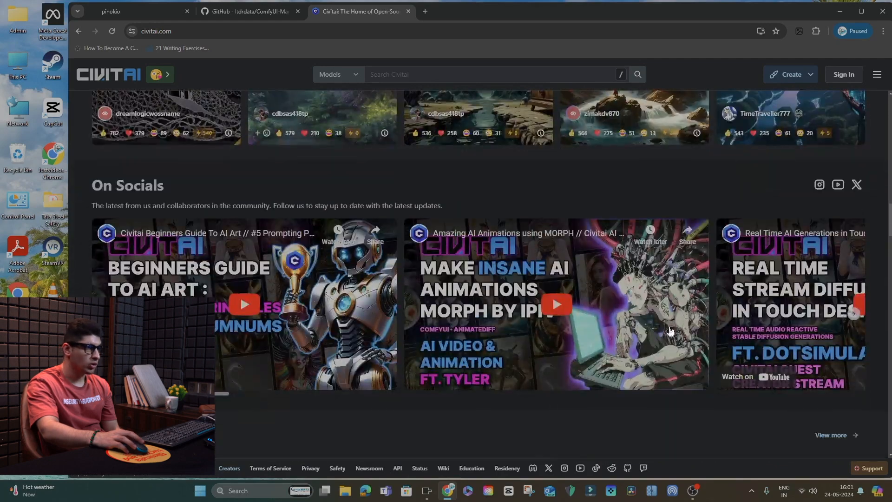
scroll(646, 334, "down", 8)
scroll(641, 342, "down", 10)
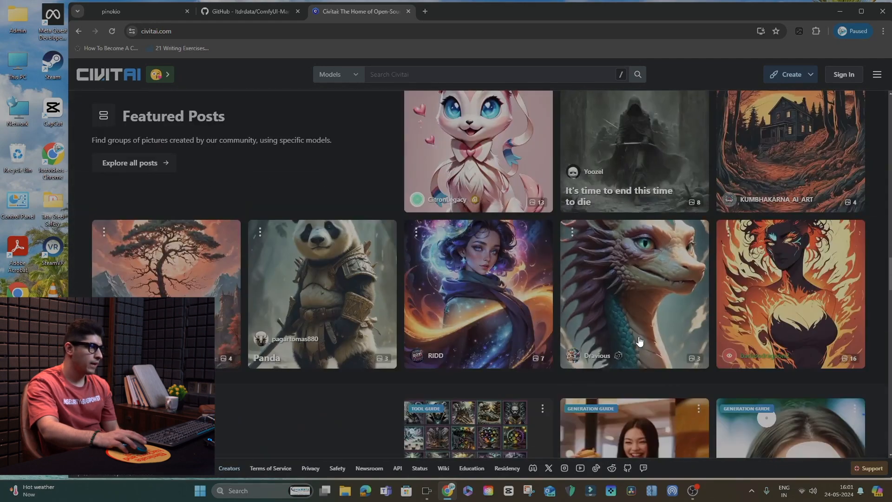
scroll(625, 338, "up", 3)
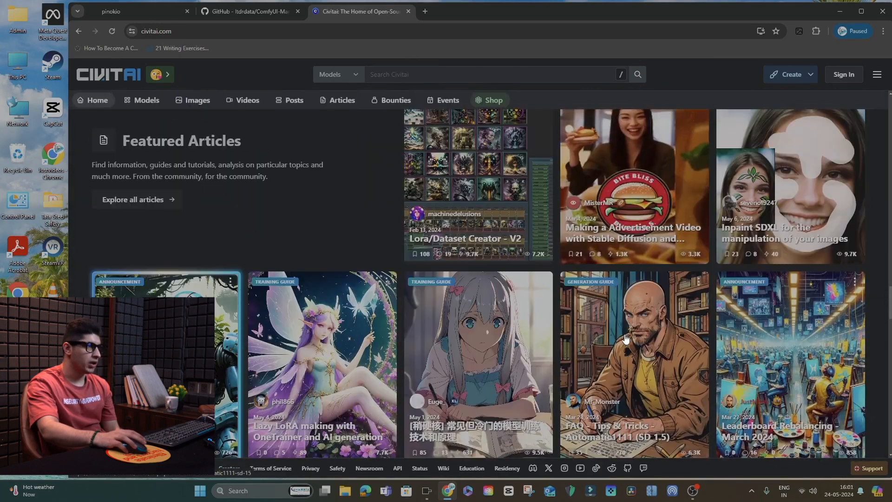
scroll(418, 305, "down", 3)
scroll(406, 303, "down", 12)
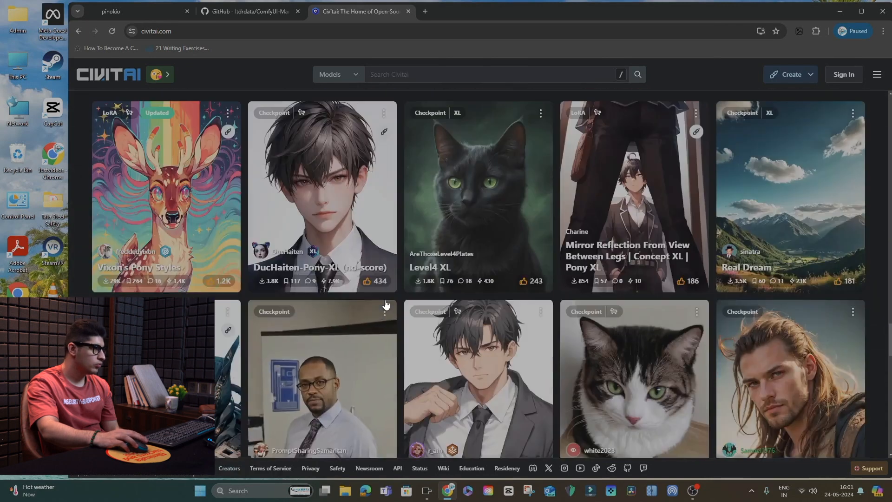
scroll(385, 304, "down", 5)
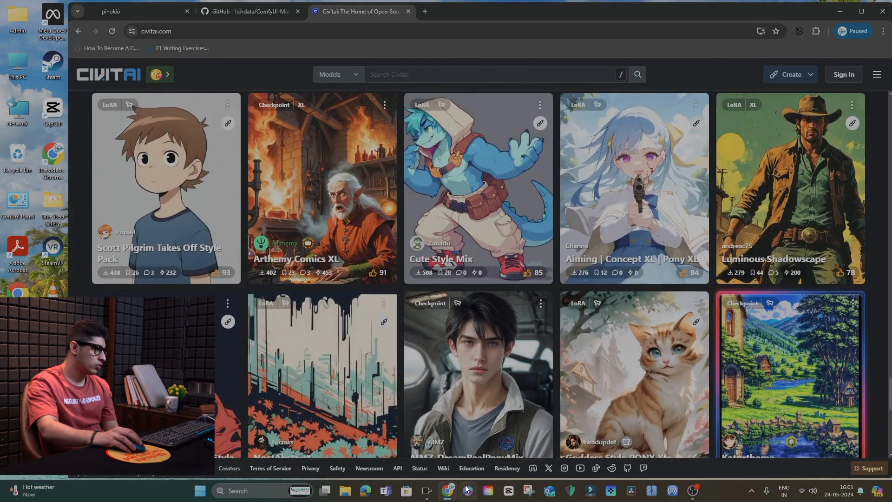
Switch to Pinokio, start ComfyUI, open its web UI and pop it out into the browser
left_click(437, 447)
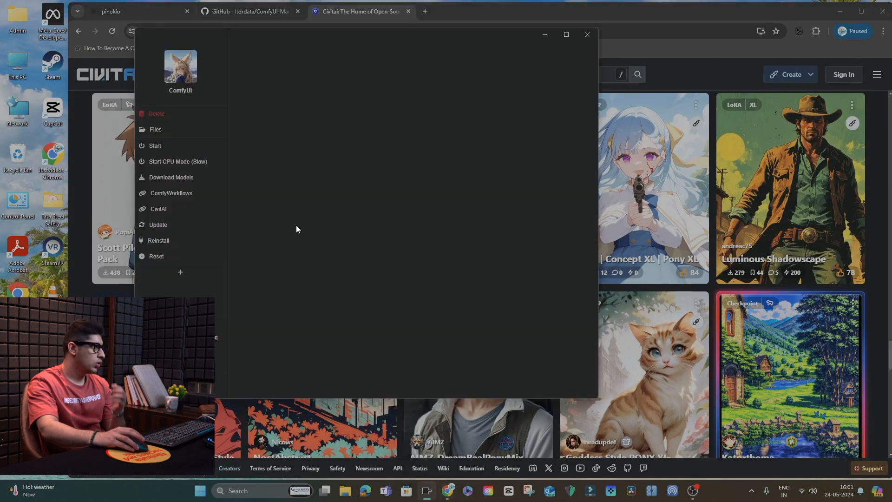
left_click(164, 151)
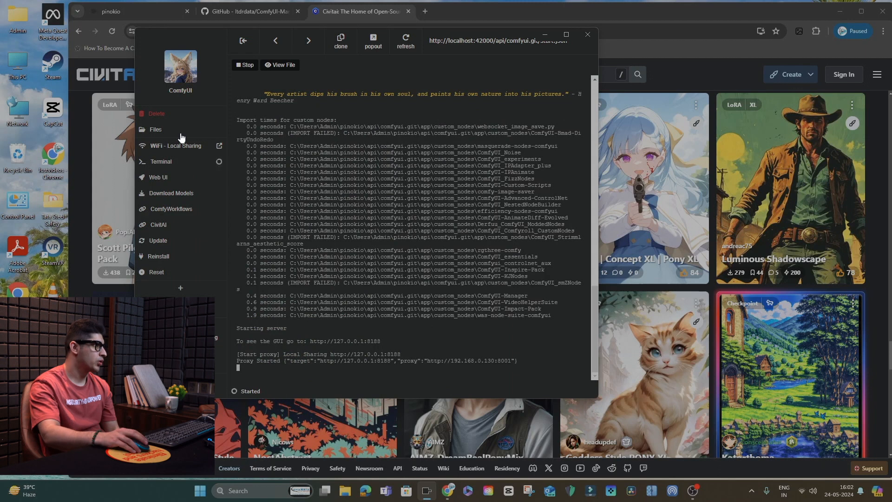
left_click(171, 179)
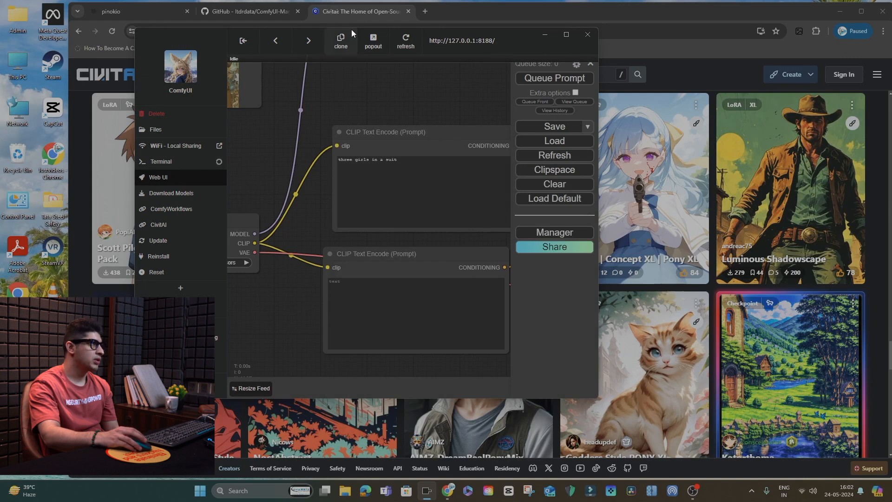
left_click(372, 44)
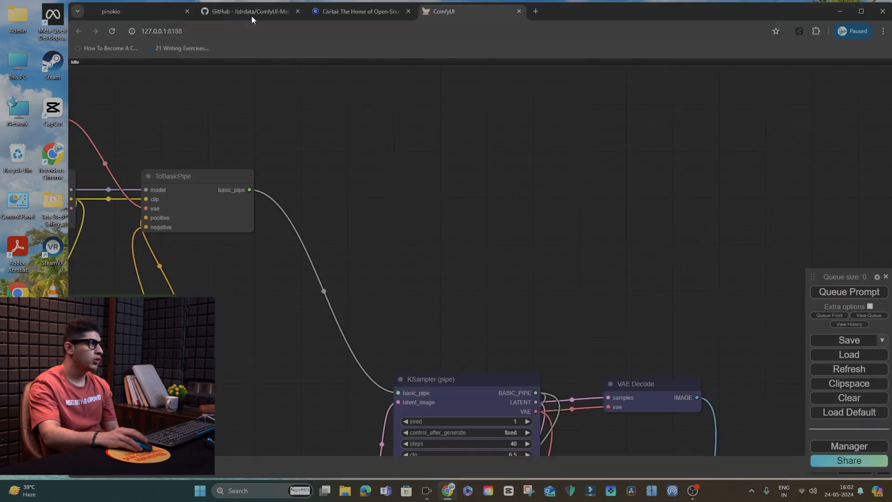
Replace the current ComfyUI workflow with the default one and centre its nodes on the canvas
scroll(430, 263, "down", 9)
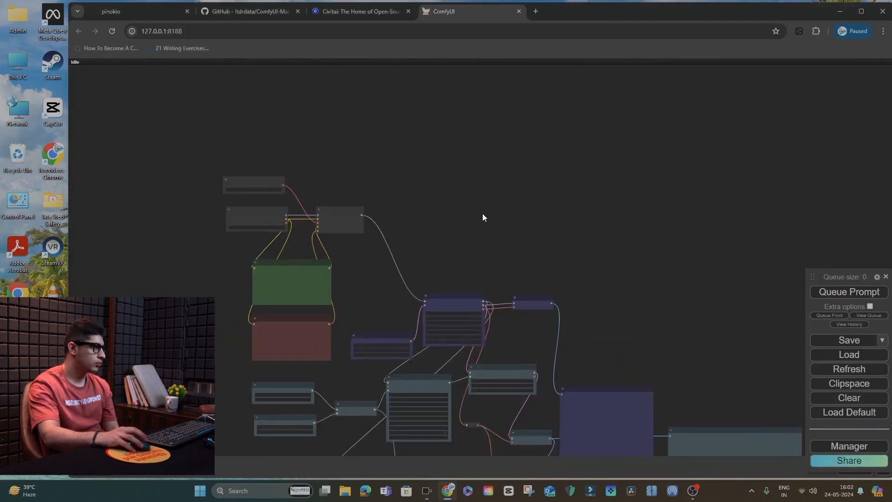
left_click(858, 413)
left_click(514, 95)
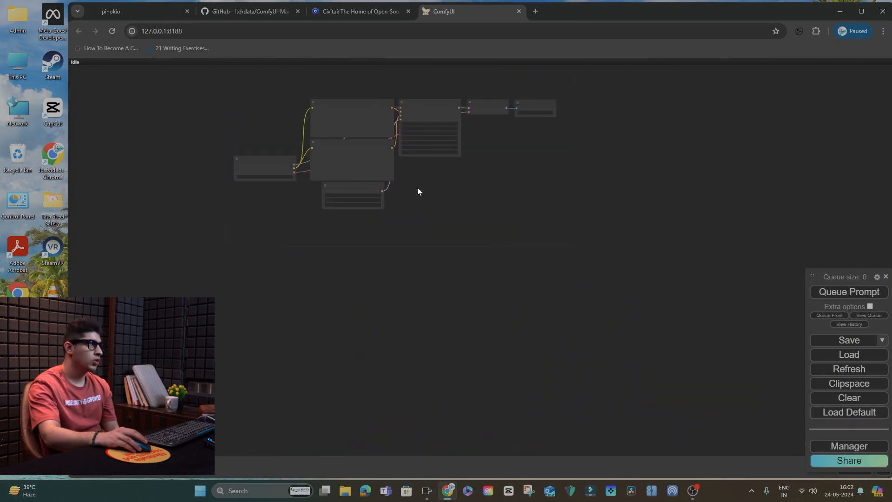
scroll(437, 192, "up", 3)
left_click_drag(428, 195, 450, 310)
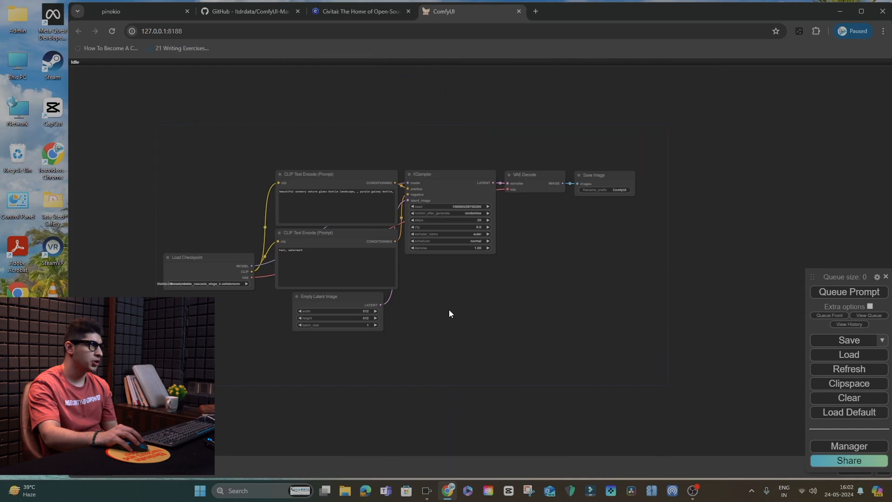
scroll(447, 290, "up", 1)
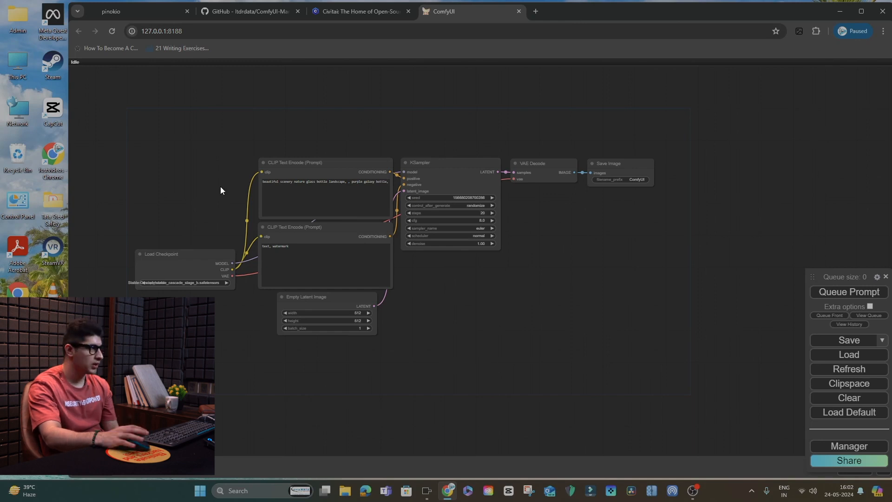
Select the prompt, KSampler and VAE Decode nodes in turn, and shift the Save Image node slightly away from VAE Decode
left_click(289, 169)
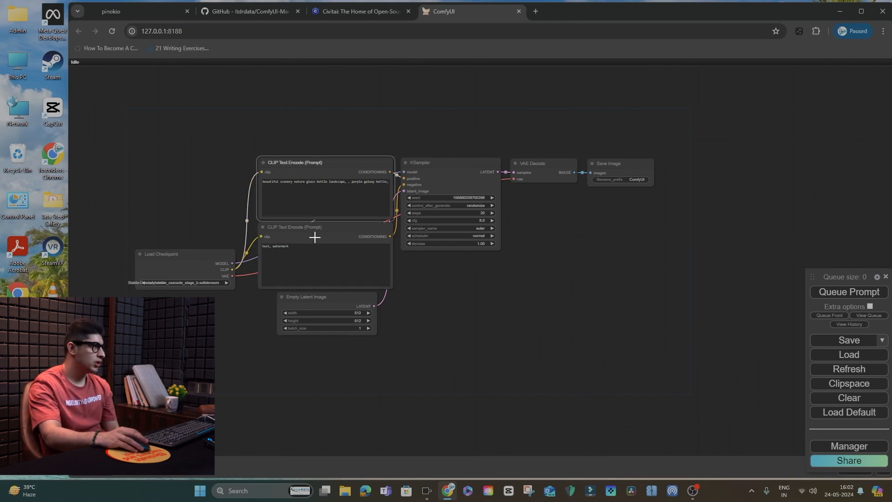
left_click_drag(315, 237, 312, 237)
left_click(462, 180)
left_click(553, 170)
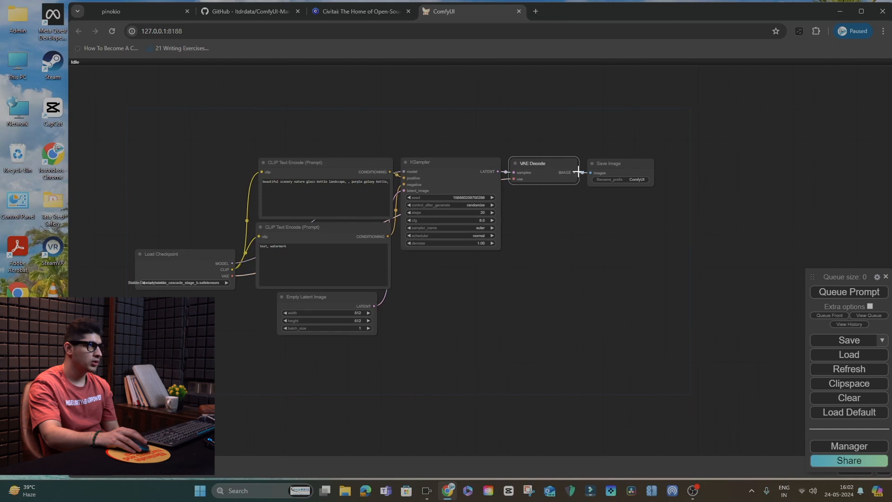
mouse_move(631, 170)
left_mouse_down()
mouse_move(638, 193)
mouse_move(641, 162)
left_mouse_up()
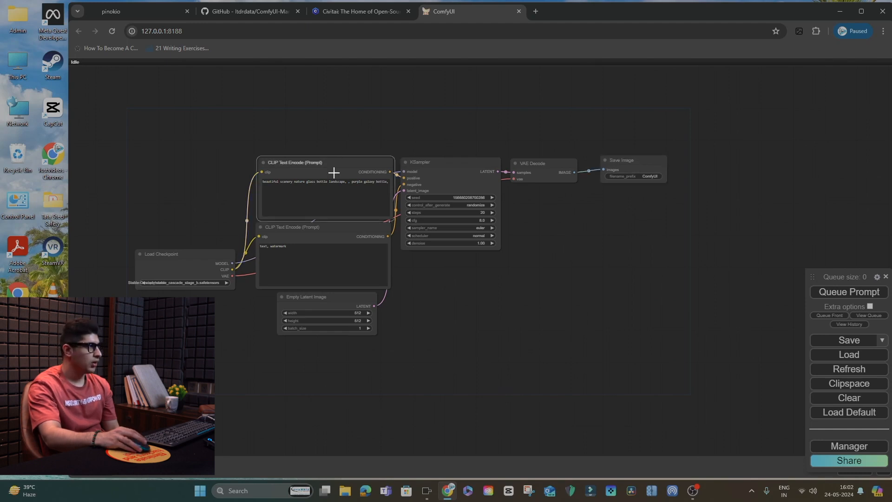
Spread the two prompt nodes apart, shift KSampler and VAE Decode up and outward, and place Save Image below VAE Decode
left_click_drag(335, 173, 353, 148)
left_click_drag(362, 223, 375, 232)
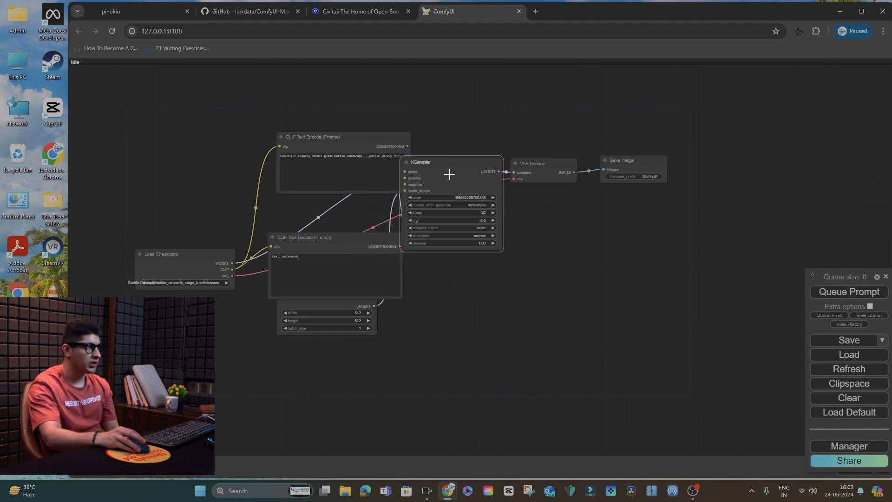
left_click_drag(449, 174, 473, 147)
left_click_drag(532, 169, 566, 145)
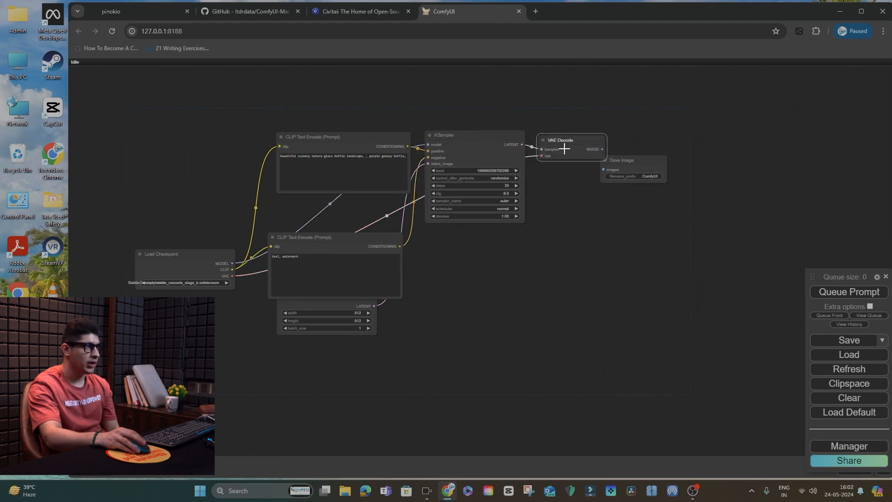
left_click(532, 148)
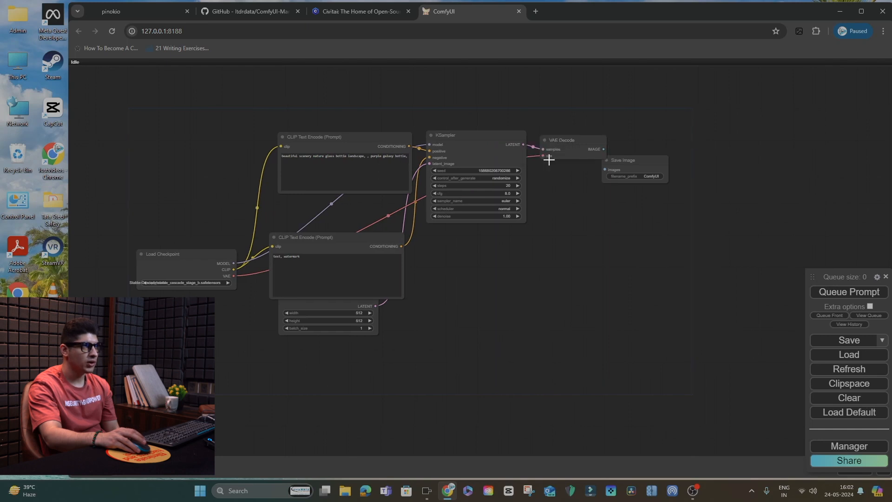
left_click(562, 148)
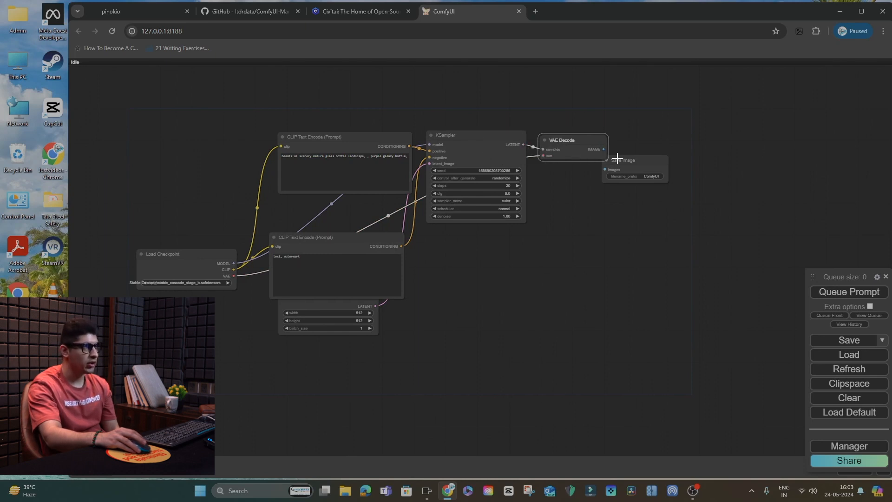
left_click_drag(617, 159, 634, 215)
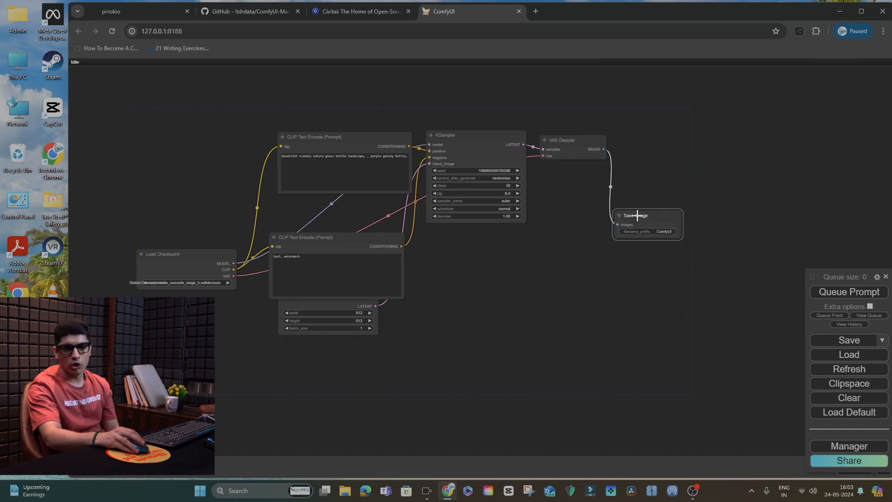
Place Empty Latent Image below the negative prompt, space KSampler and VAE Decode further out, and raise Load Checkpoint
left_click(317, 306)
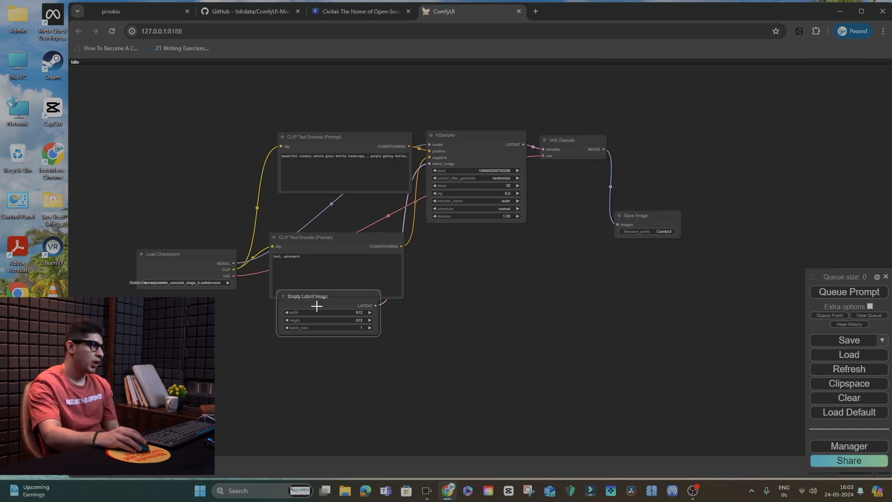
left_click_drag(317, 306, 333, 346)
left_click_drag(445, 144, 455, 139)
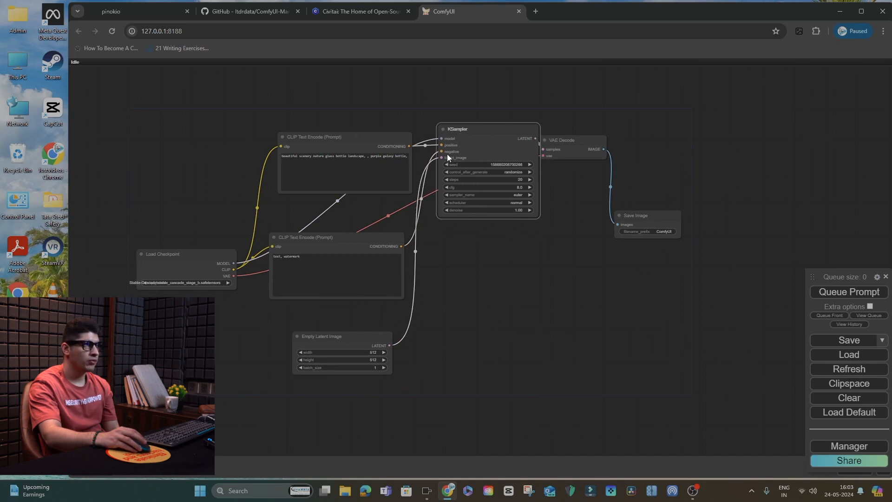
left_click_drag(568, 140, 595, 136)
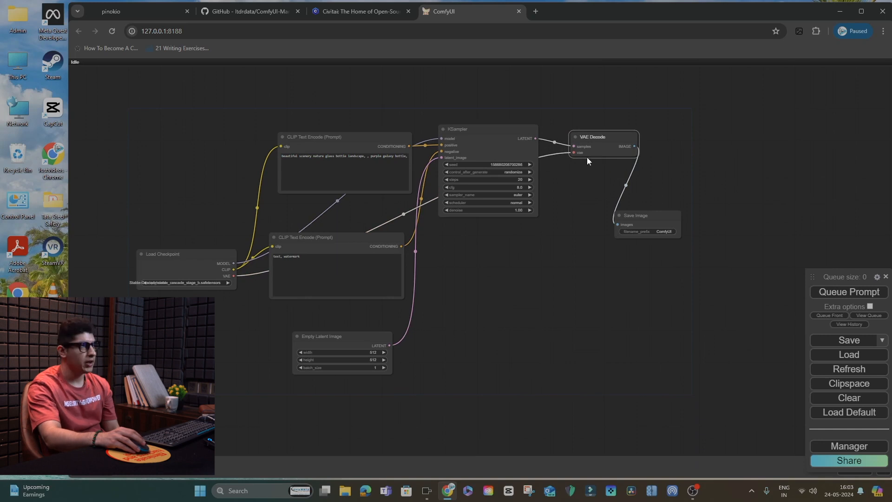
left_click_drag(204, 260, 206, 229)
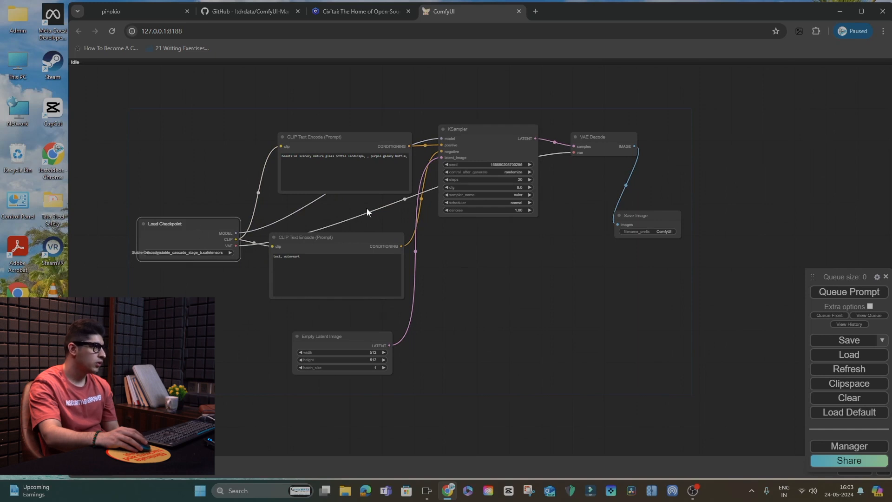
left_click(181, 253)
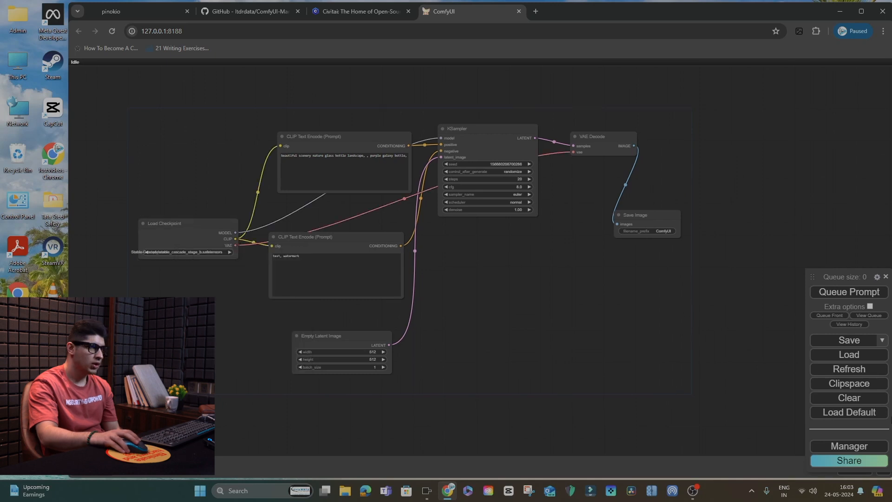
Open the model installation list in ComfyUI Manager and look through the available models
left_click(857, 451)
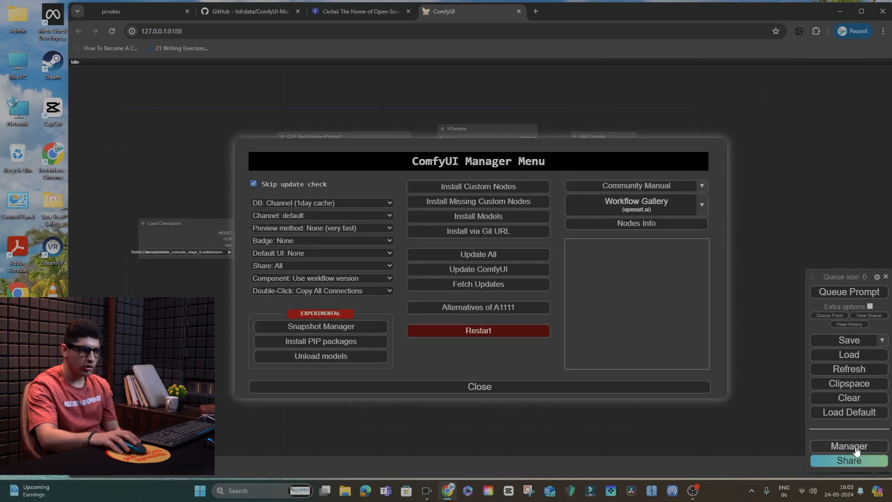
left_click(476, 218)
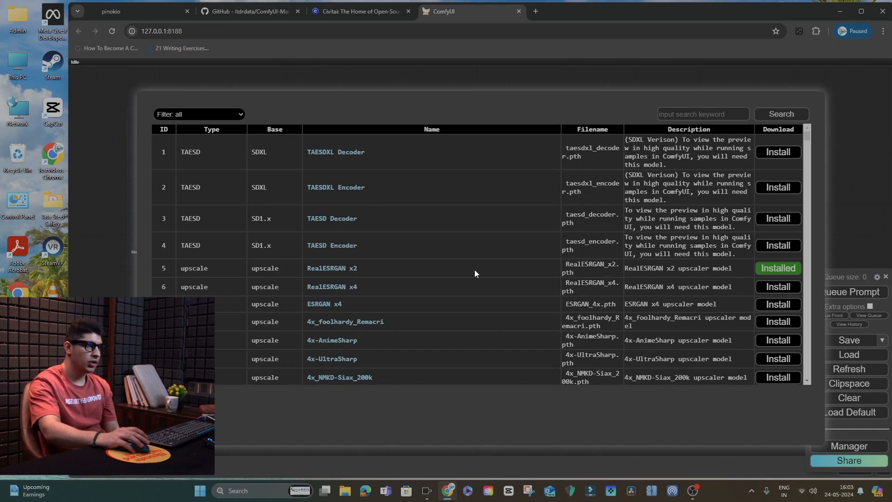
scroll(489, 200, "down", 10)
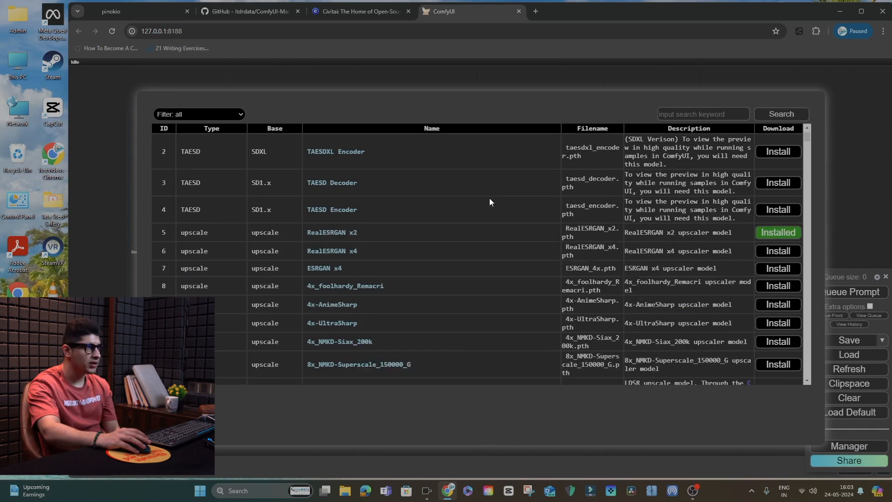
scroll(487, 202, "up", 10)
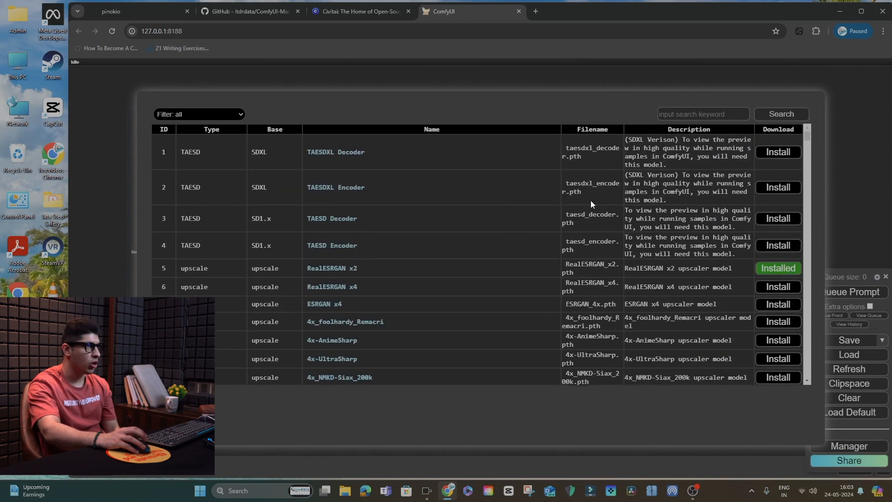
Search the installable models in ComfyUI Manager for "stablediffusion"
left_click(693, 113)
type("s")
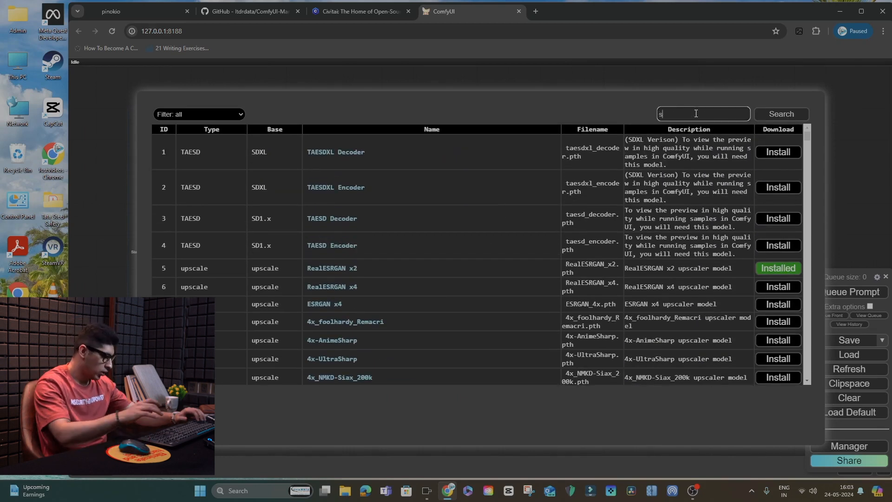
type("table")
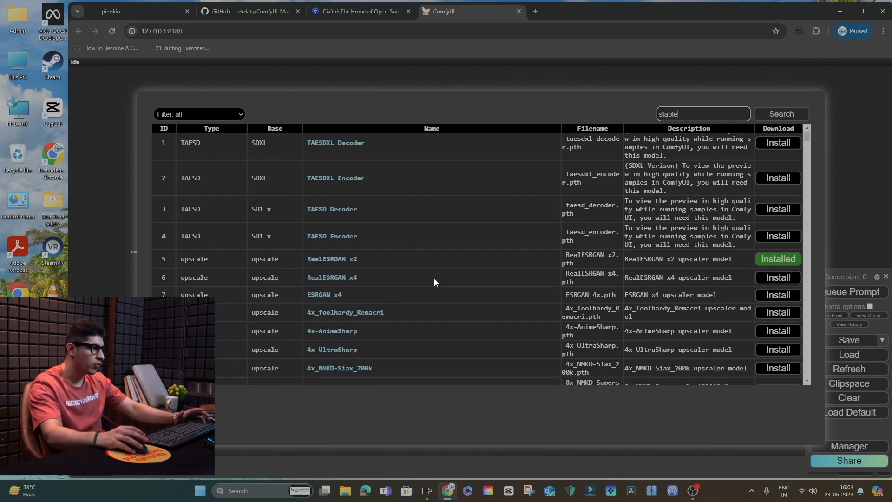
scroll(435, 274, "down", 3)
scroll(475, 241, "down", 3)
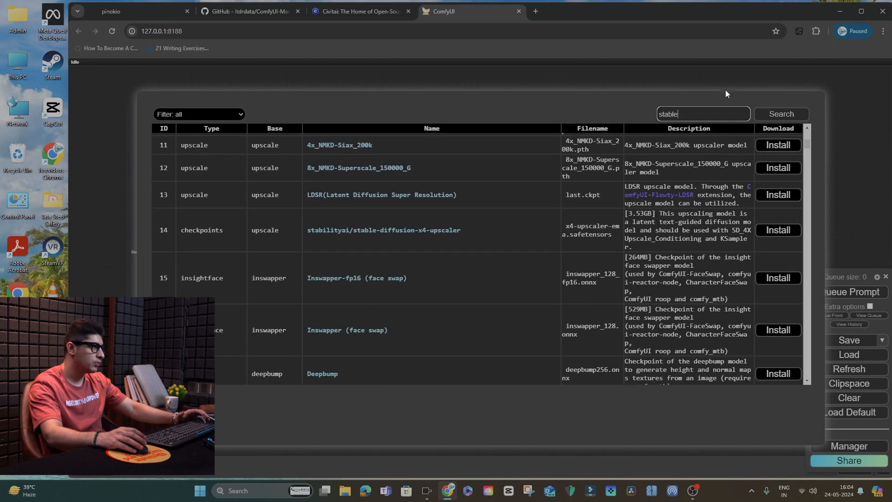
left_click(714, 116)
type("stabledi")
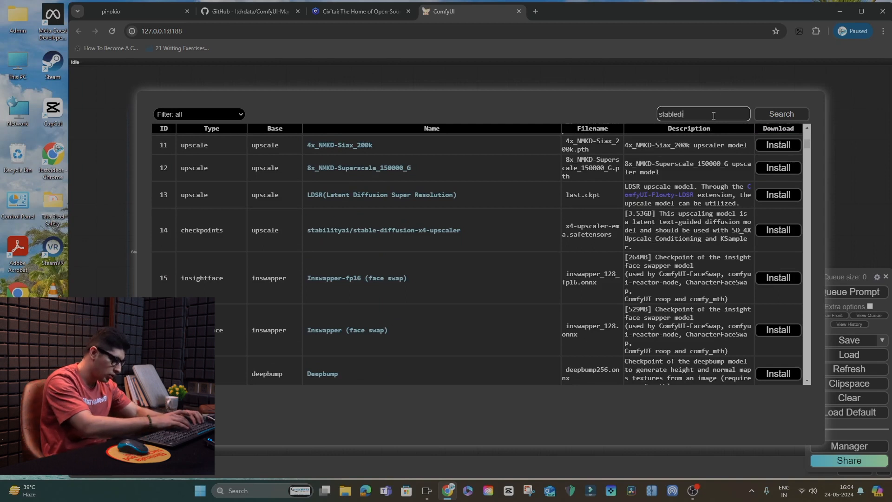
type("ffusion")
key("Return")
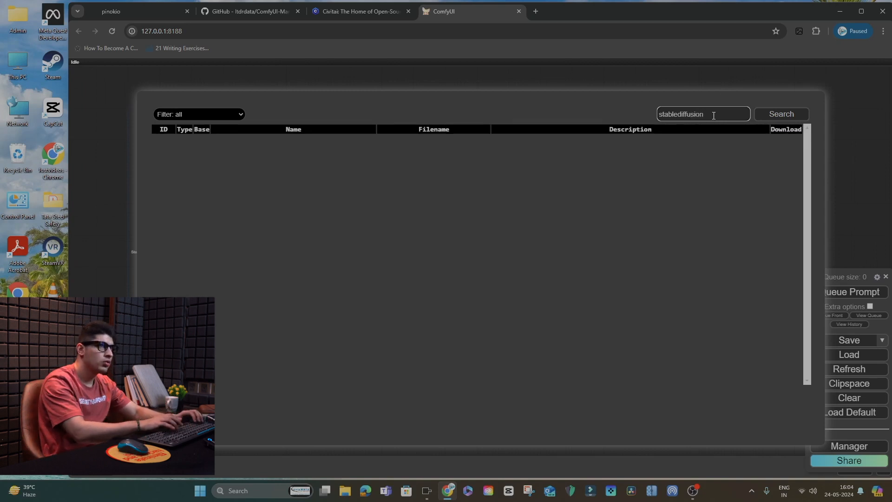
Search the installable models for "stable diffusion" and close the model list and the manager
left_click_drag(714, 116, 679, 117)
left_click(678, 116)
key("Return")
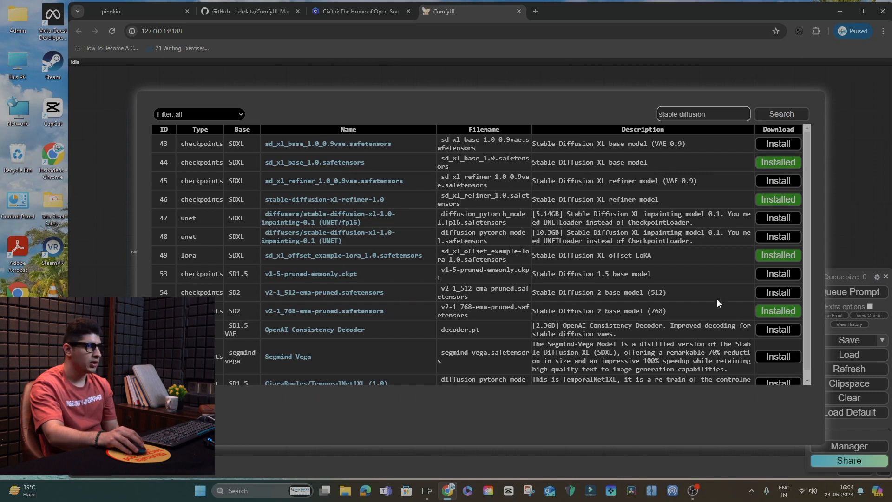
left_click(168, 422)
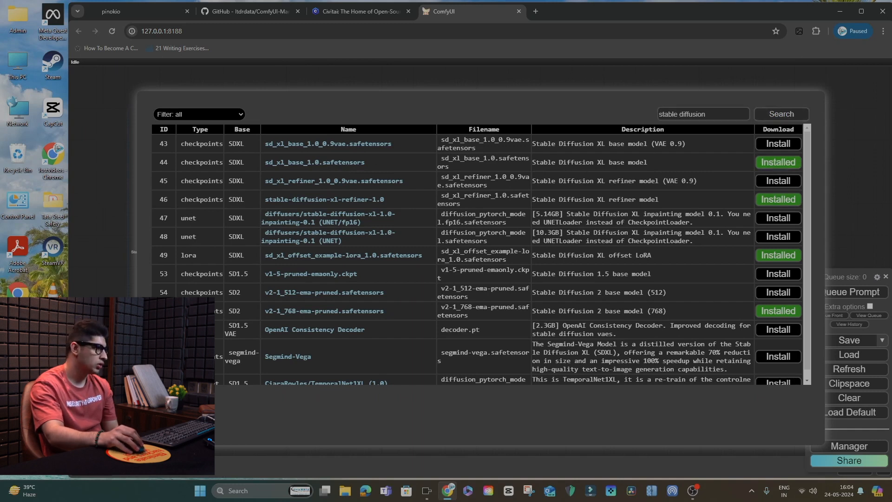
left_click(509, 388)
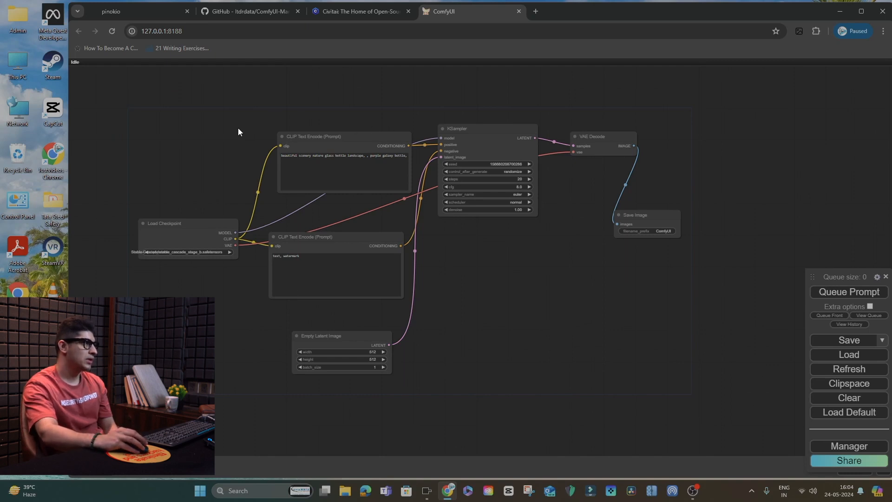
Raise Load Checkpoint and stack the two CLIP Text Encode nodes closer together beside it
mouse_move(238, 128)
left_mouse_down()
mouse_move(271, 133)
mouse_move(255, 127)
left_mouse_up()
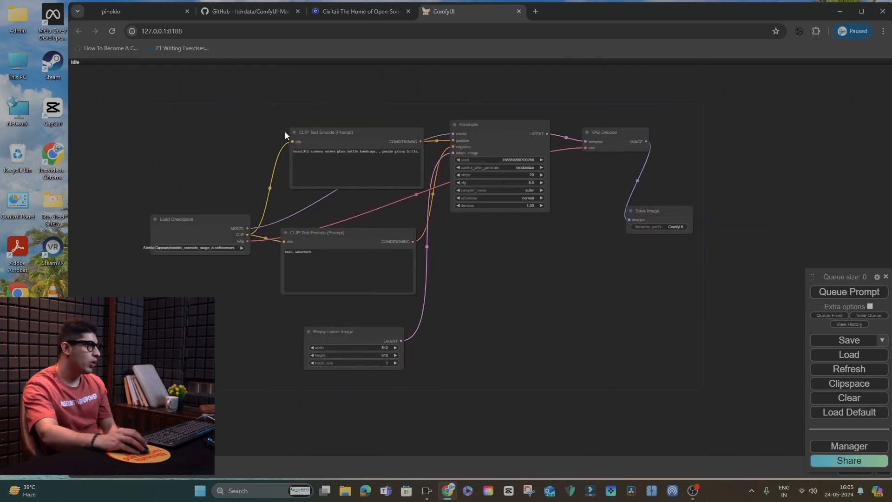
left_click_drag(210, 222, 209, 201)
left_click_drag(363, 139, 344, 143)
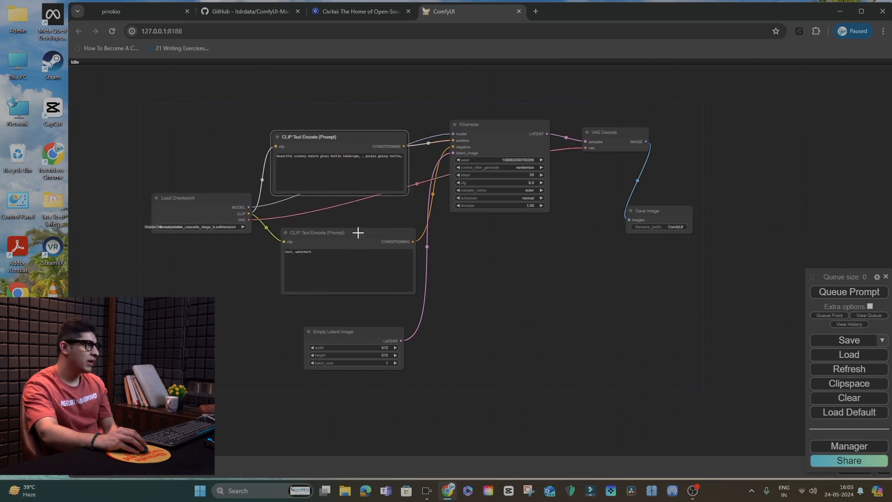
left_click_drag(358, 232, 316, 235)
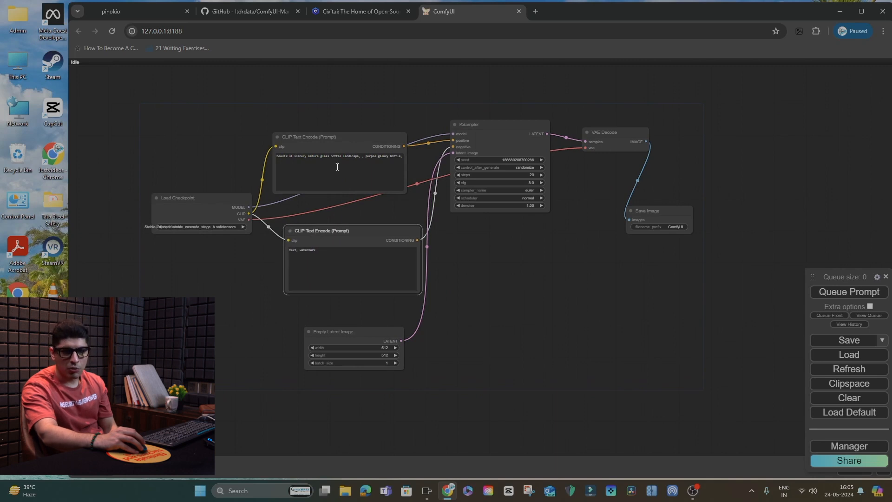
left_click_drag(330, 139, 346, 143)
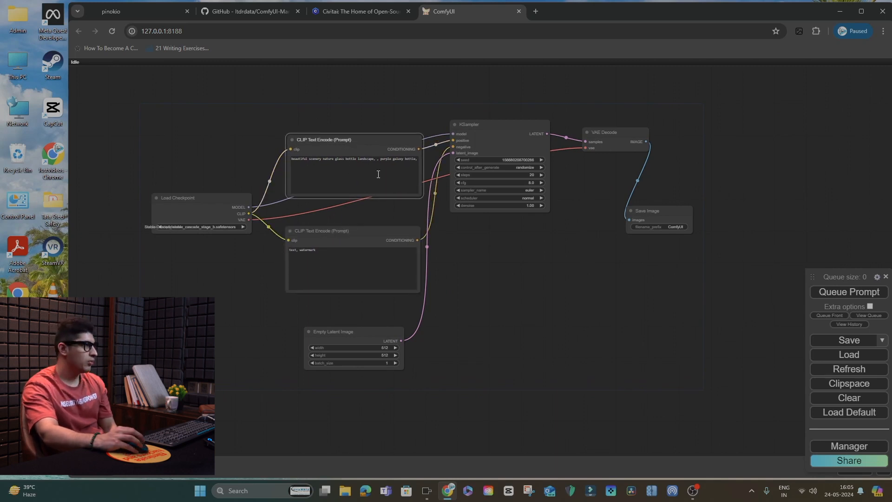
left_click_drag(374, 140, 361, 145)
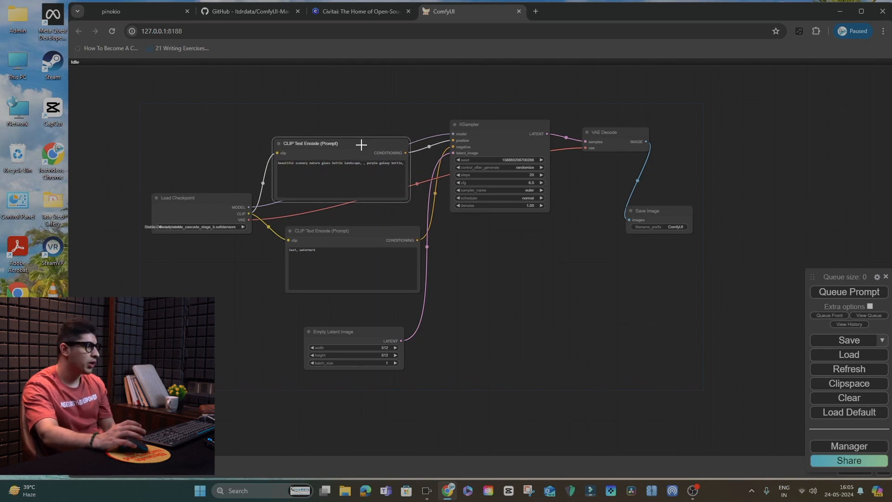
left_click_drag(350, 237, 337, 230)
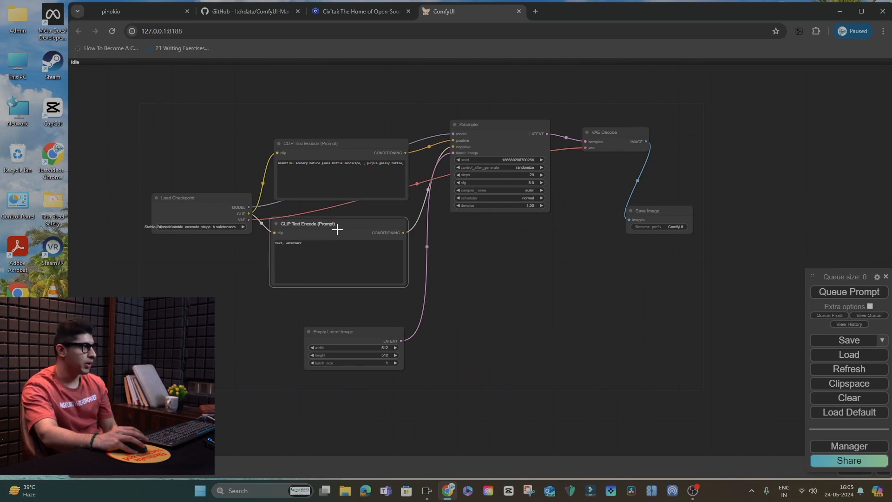
left_click_drag(337, 229, 337, 226)
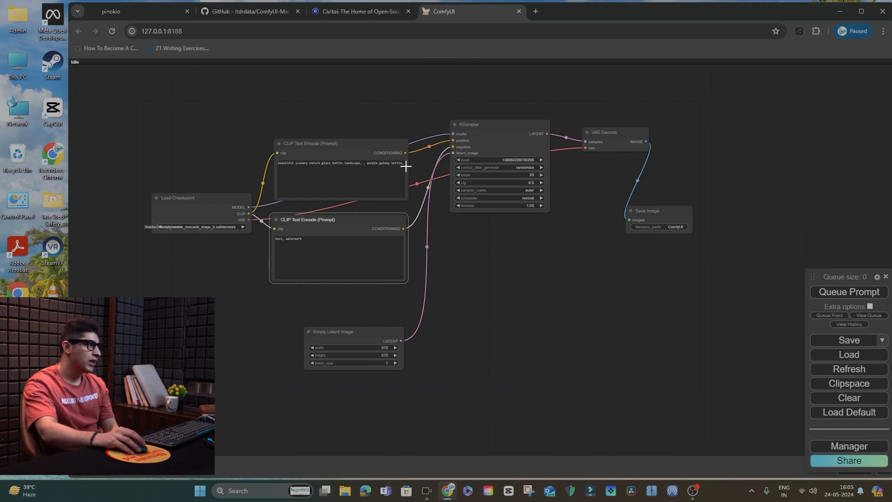
Lower the KSampler node slightly and set its control_after_generate to fixed
left_click_drag(488, 125, 490, 141)
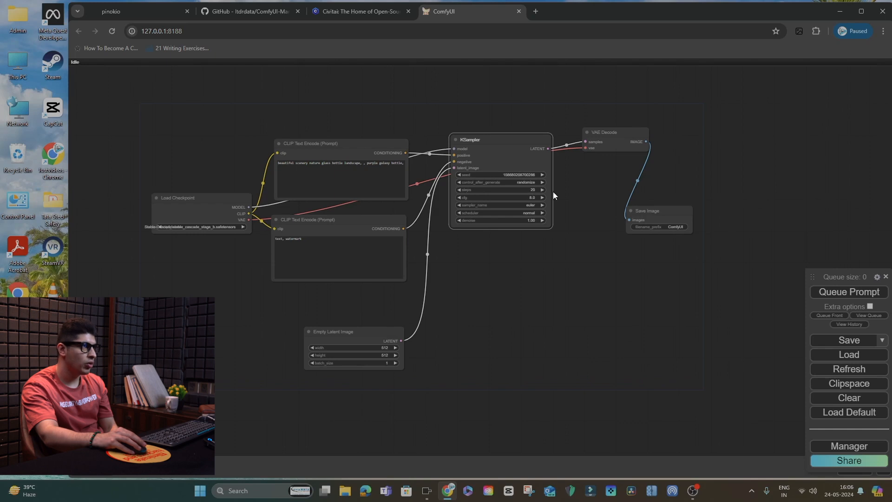
left_click(530, 183)
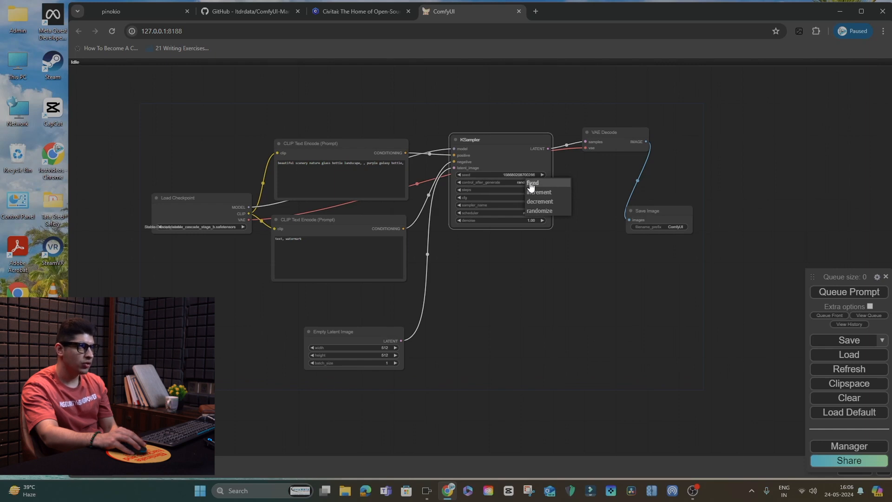
left_click(530, 183)
left_click(531, 183)
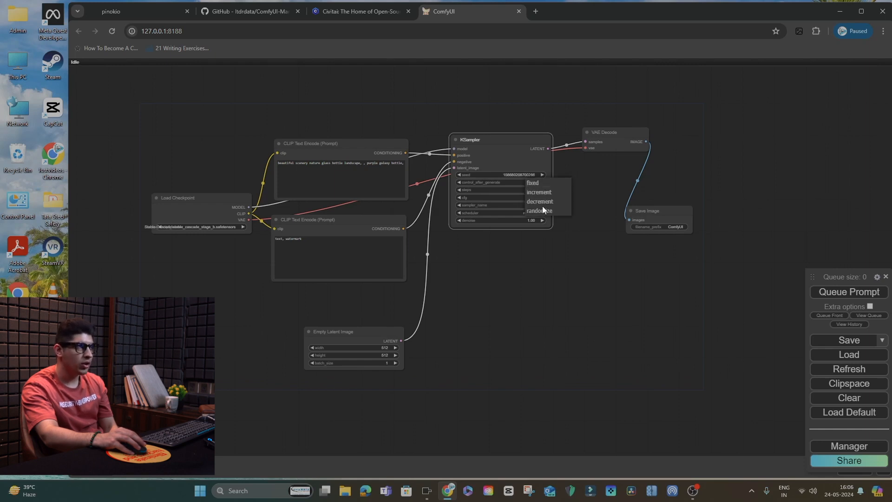
left_click(537, 203)
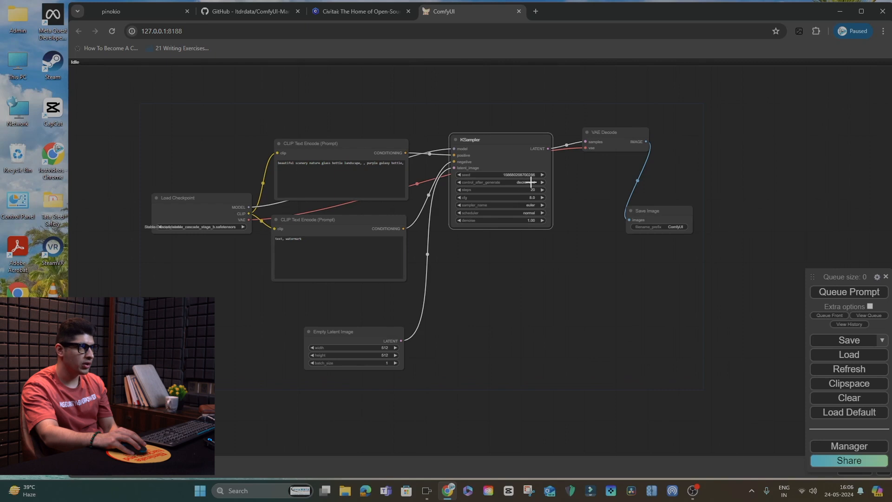
left_click(531, 182)
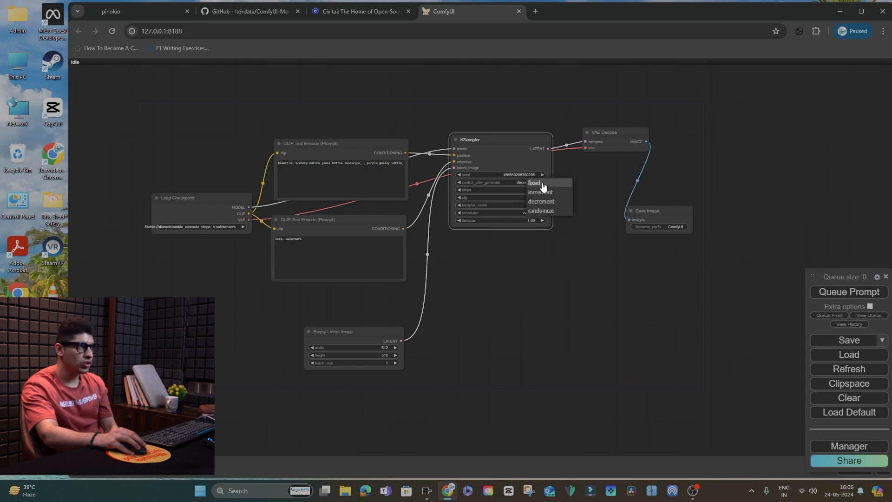
left_click(543, 184)
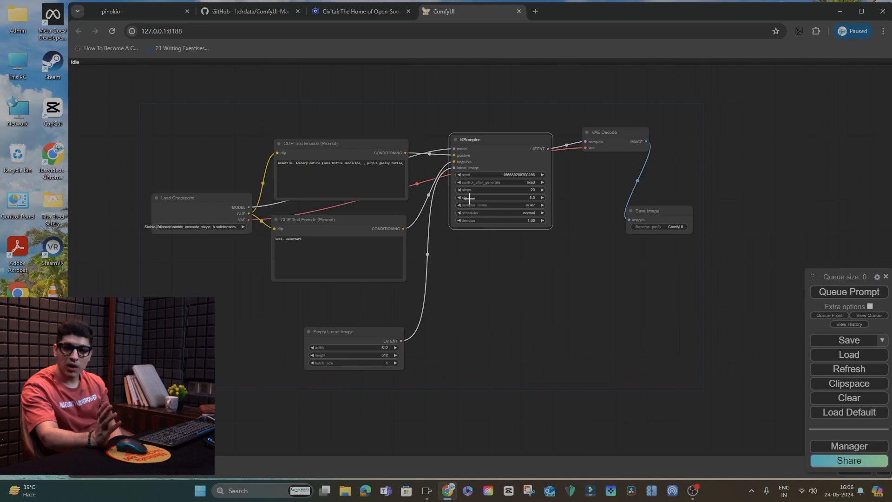
Set KSampler's sampler_name to dpmpp_2m, its scheduler to karras and its denoise to 1
left_click(516, 206)
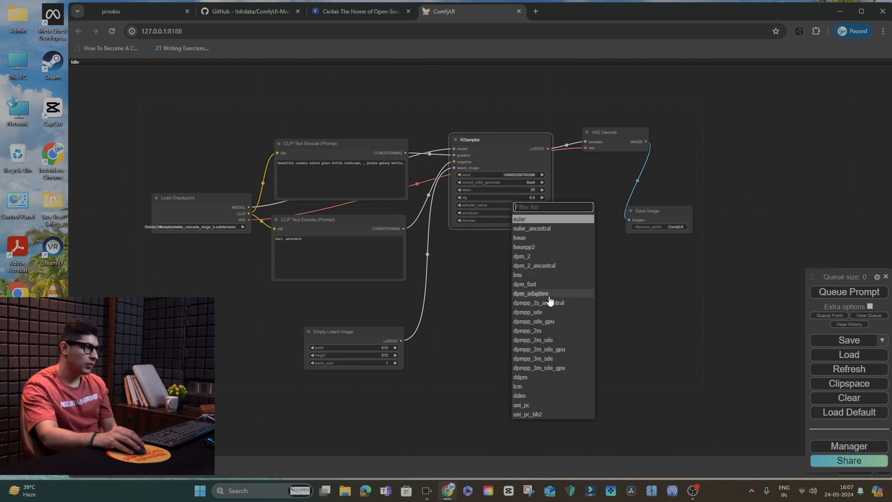
left_click(564, 331)
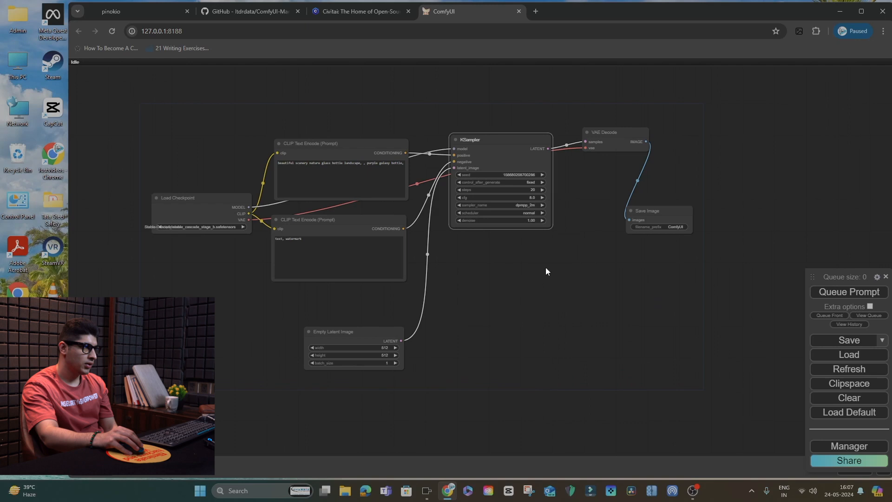
left_click(512, 216)
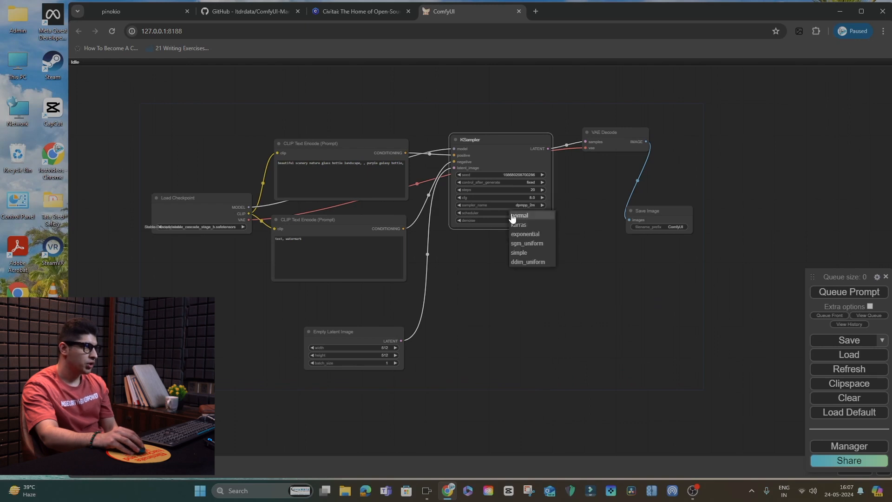
left_click(536, 227)
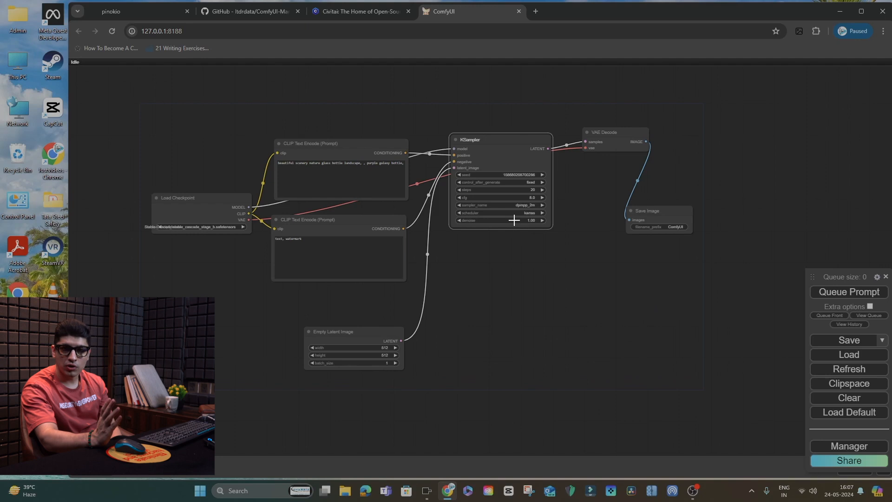
left_click(514, 220)
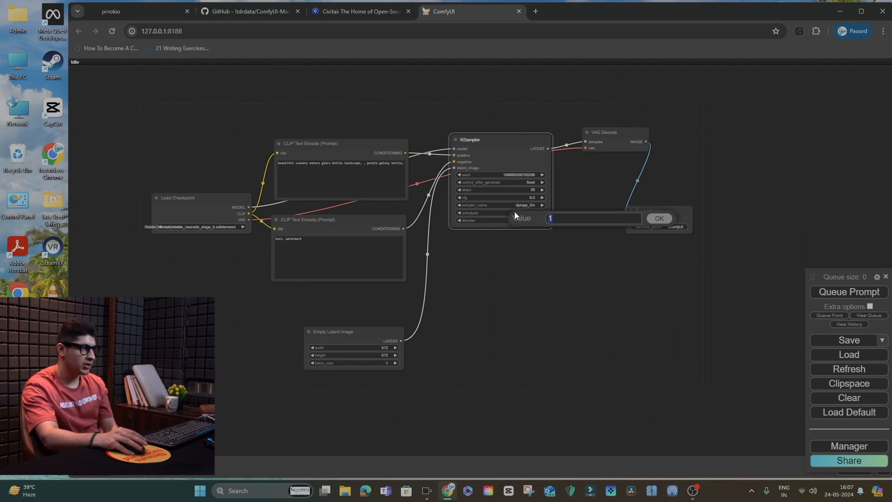
left_click(658, 219)
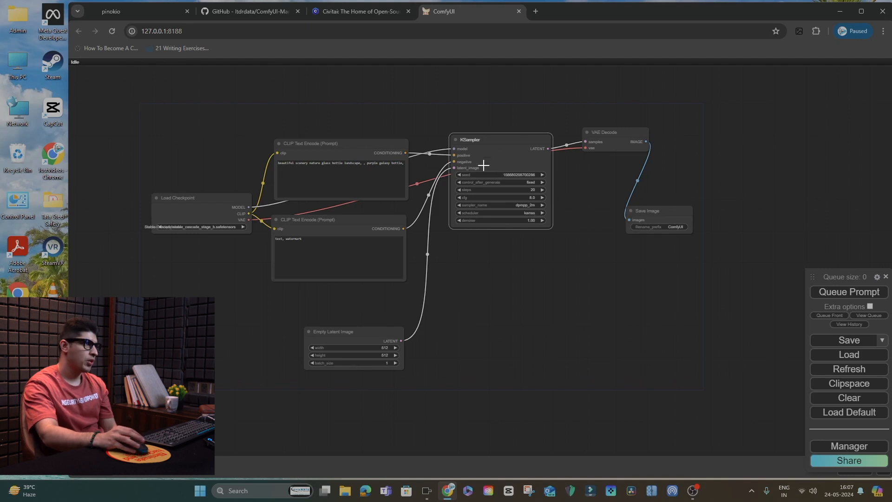
Reposition KSampler, Empty Latent Image, VAE Decode and Save Image slightly further outward, and accept a batch_size of 1
left_click_drag(484, 134, 493, 144)
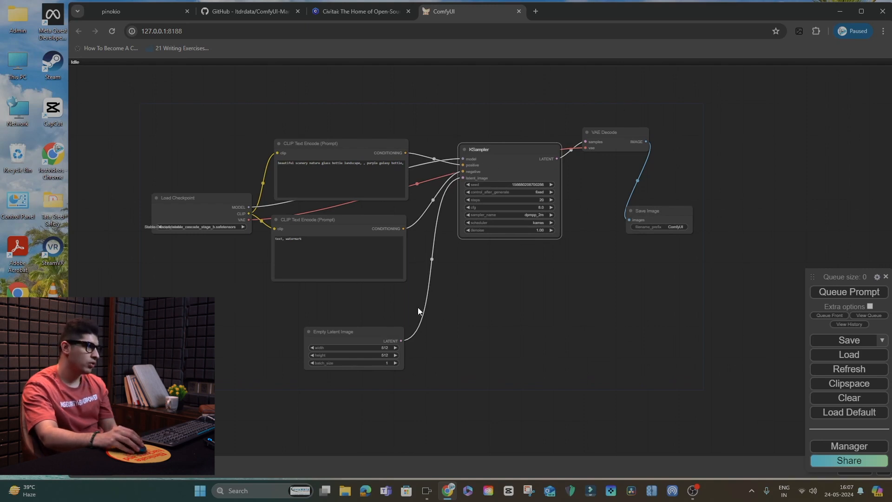
left_click_drag(373, 337, 381, 317)
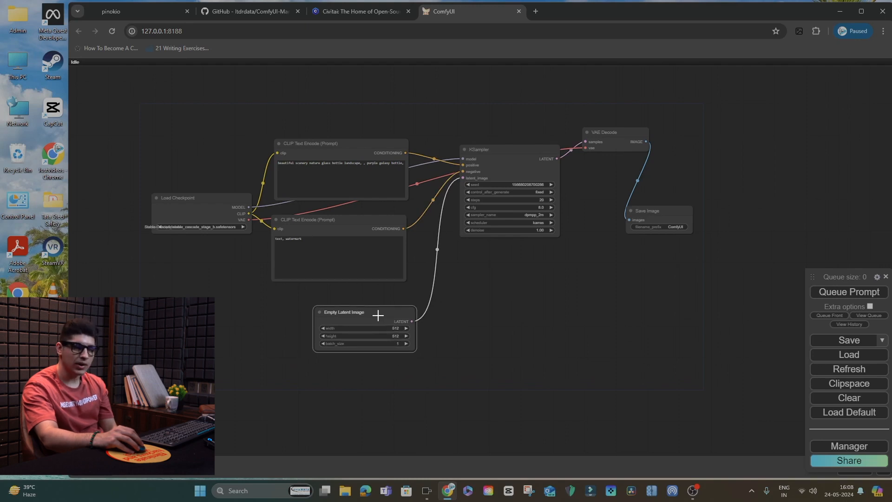
left_click(396, 344)
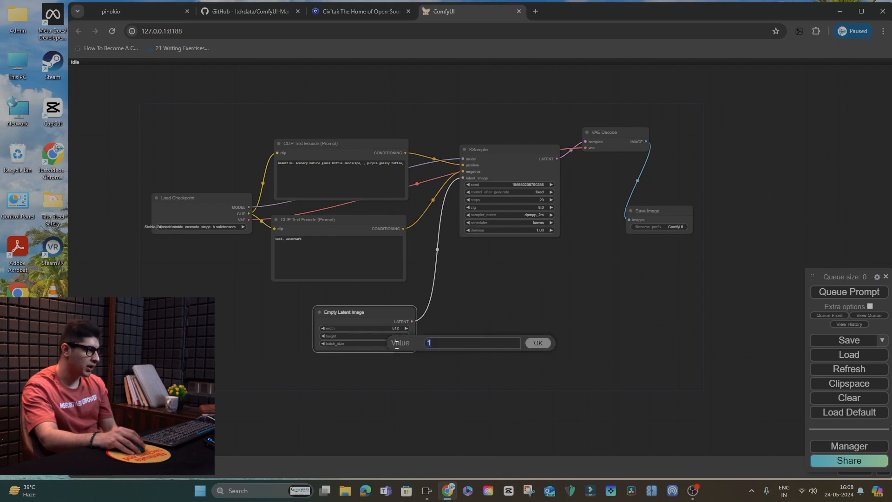
left_click(541, 341)
left_click_drag(621, 134, 625, 135)
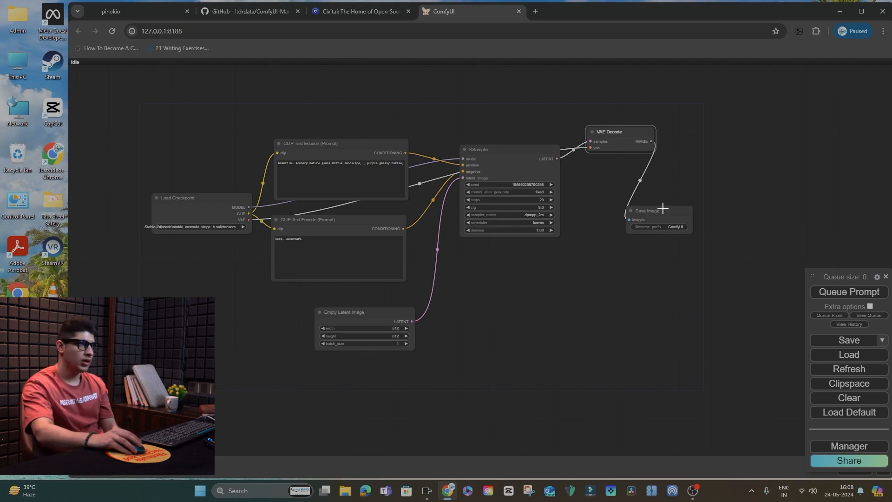
left_click_drag(668, 213, 689, 209)
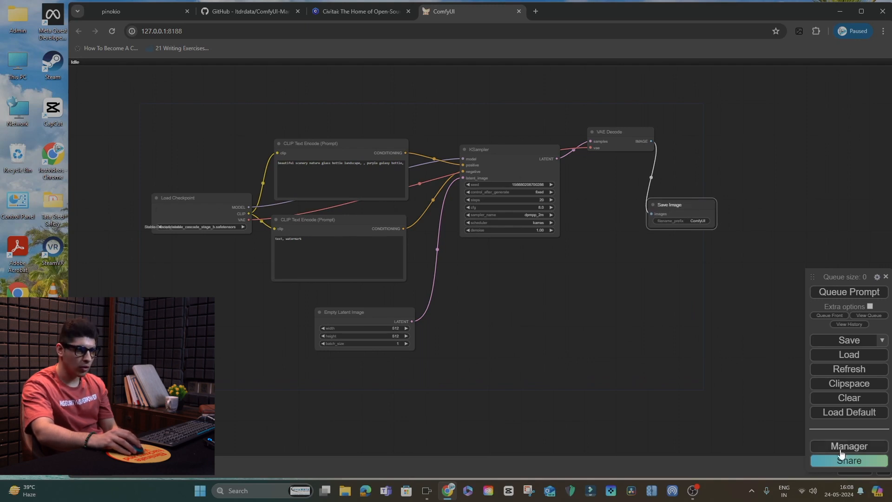
Clear the whole workflow from the canvas
left_click(855, 401)
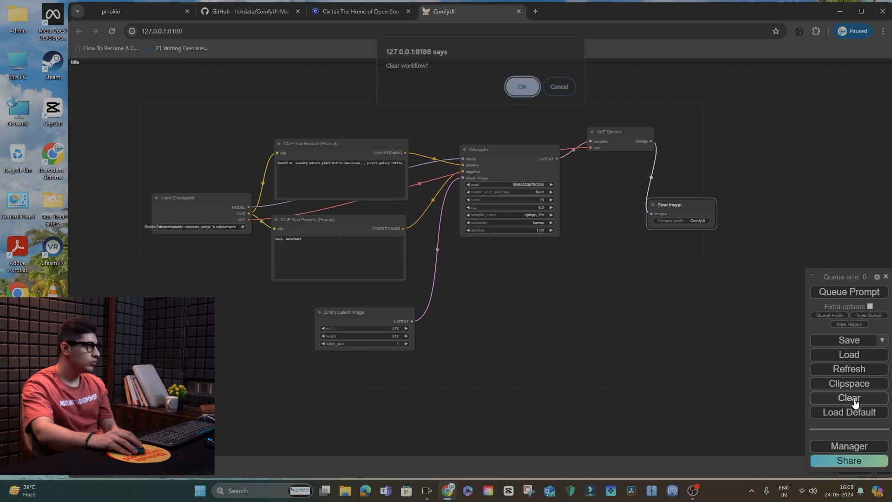
left_click(516, 90)
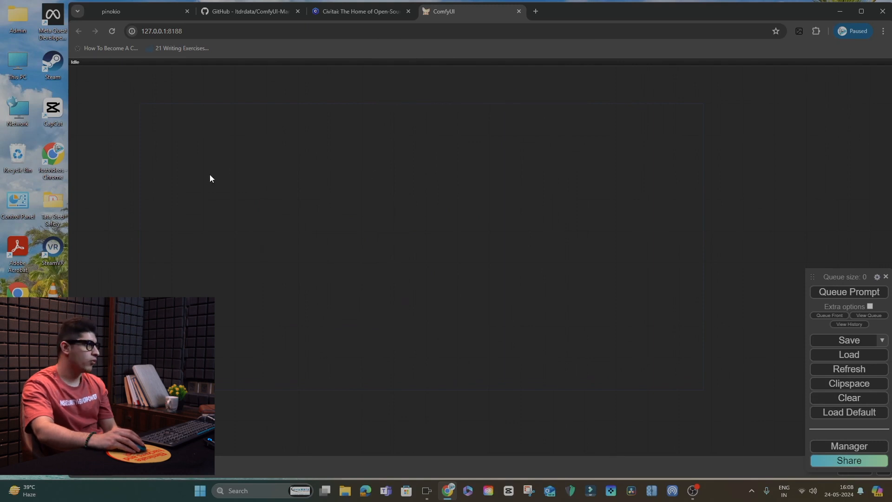
Add a Load Checkpoint node from the loaders category to the empty canvas and view its available checkpoints without changing the selection
right_click(215, 135)
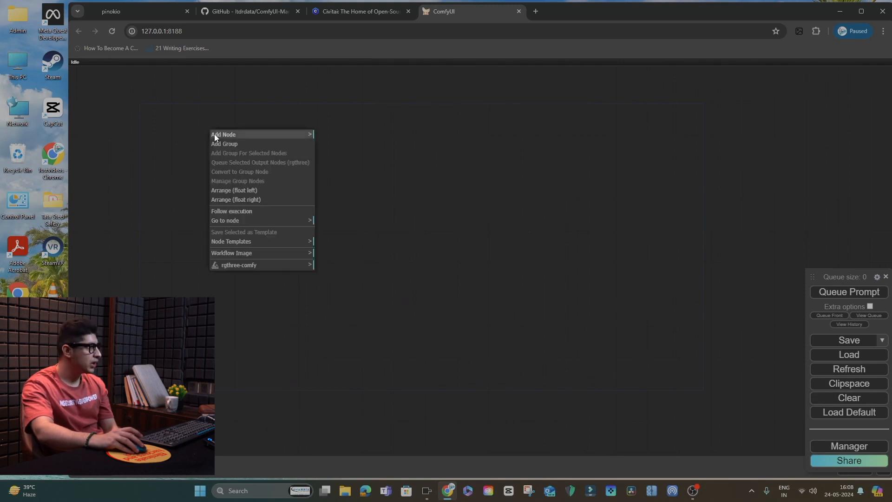
left_click(228, 136)
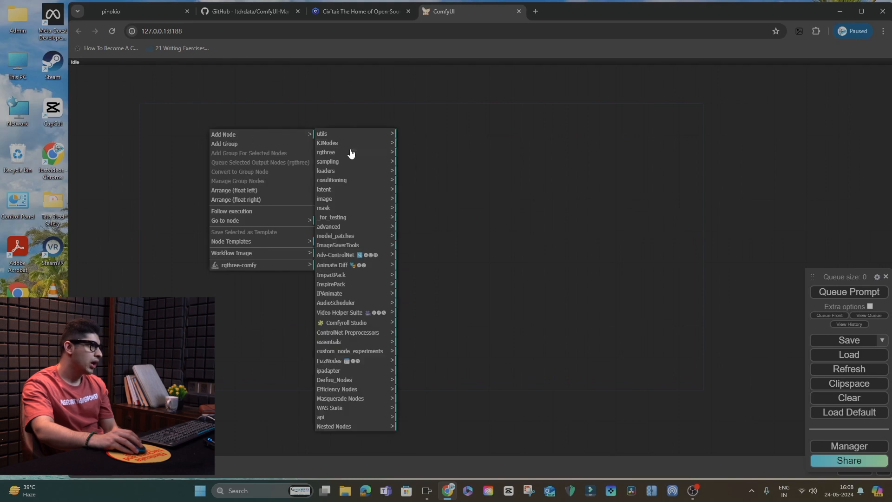
left_click(336, 175)
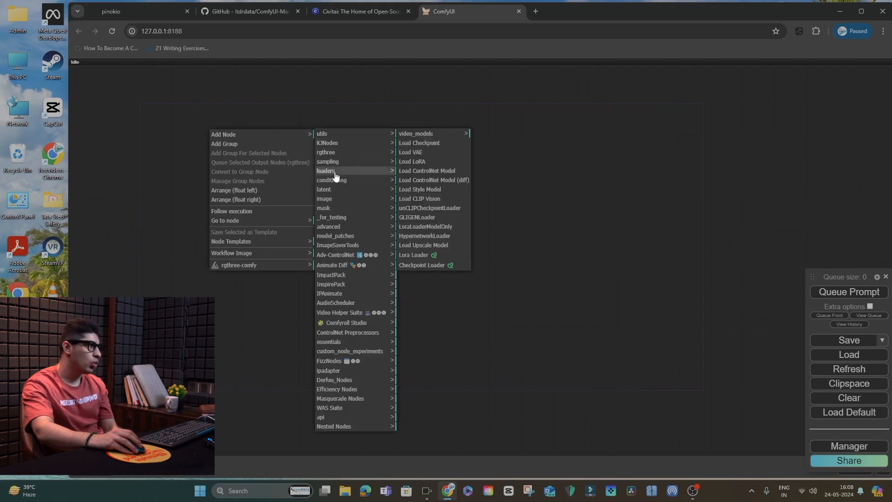
left_click(430, 143)
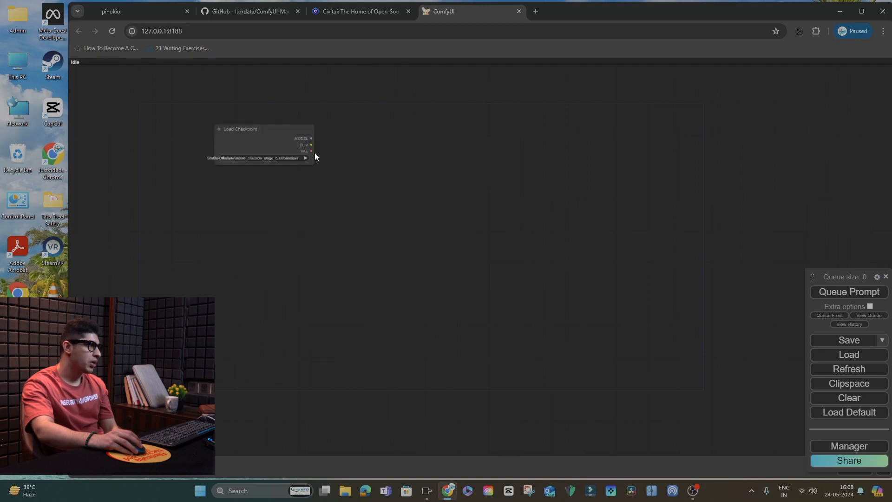
left_click(288, 159)
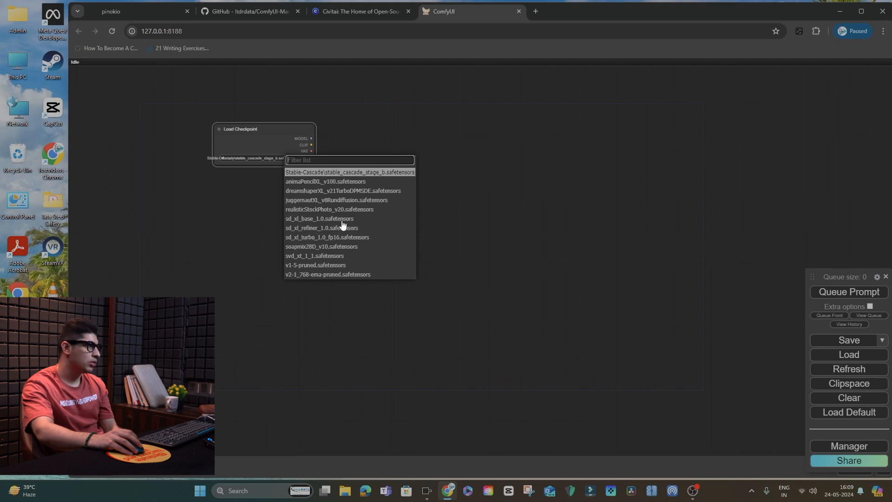
left_click(338, 144)
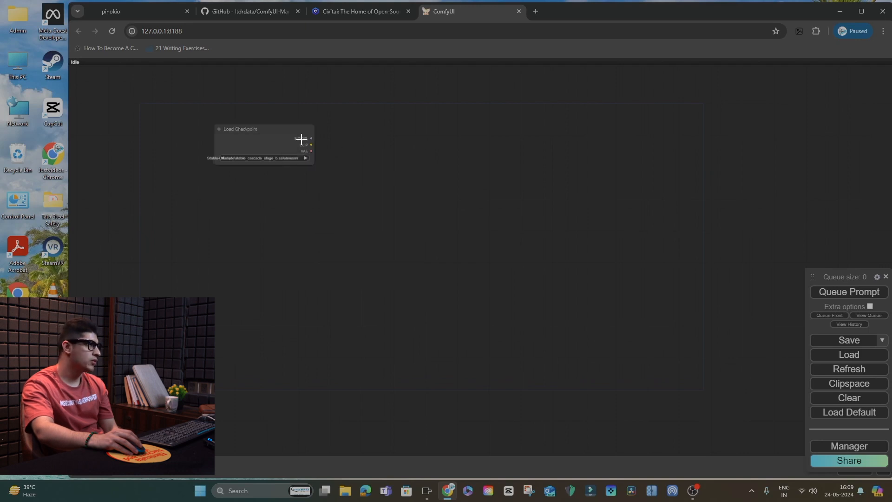
Move Load Checkpoint outward and add a CLIPTextEncode node linked to its CLIP output, placed alongside it
left_click_drag(270, 130, 235, 141)
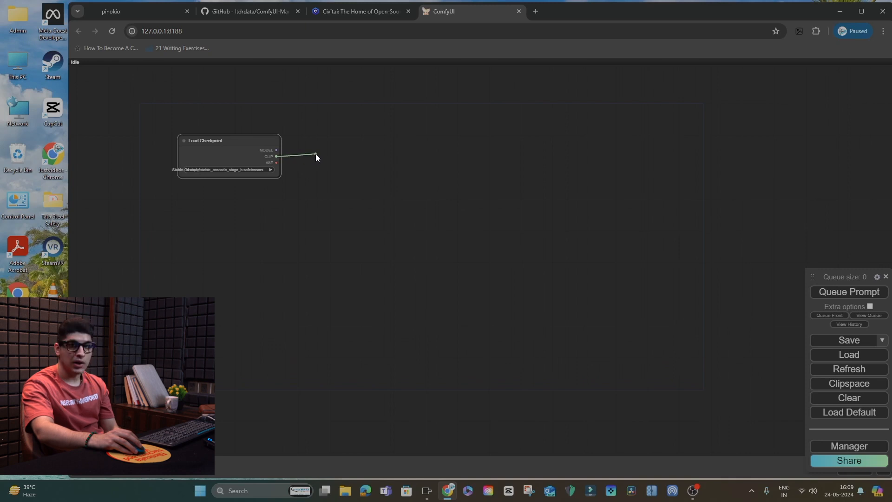
left_click_drag(316, 154, 277, 155)
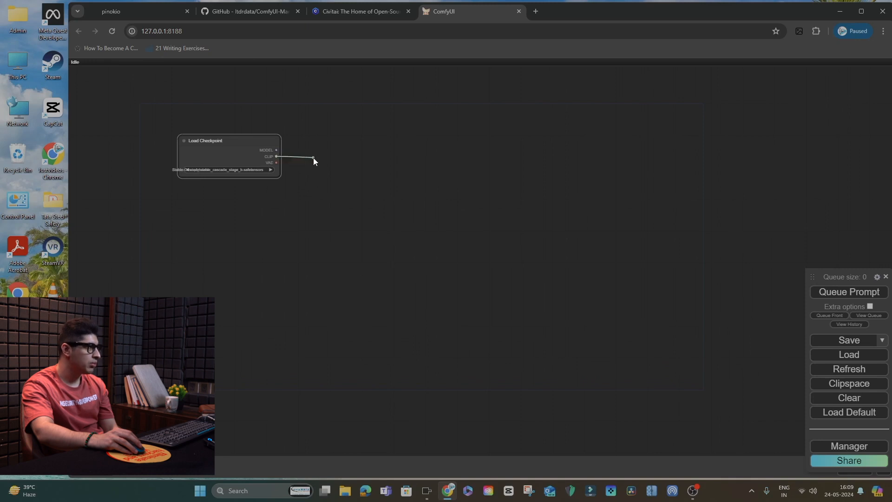
mouse_move(313, 158)
left_mouse_down()
mouse_move(285, 154)
mouse_move(314, 160)
left_mouse_up()
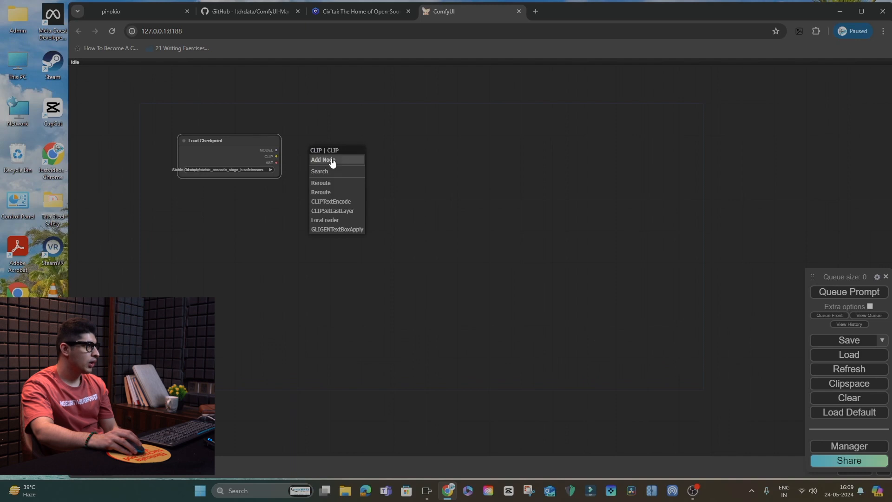
left_click(319, 203)
left_click_drag(345, 154, 339, 133)
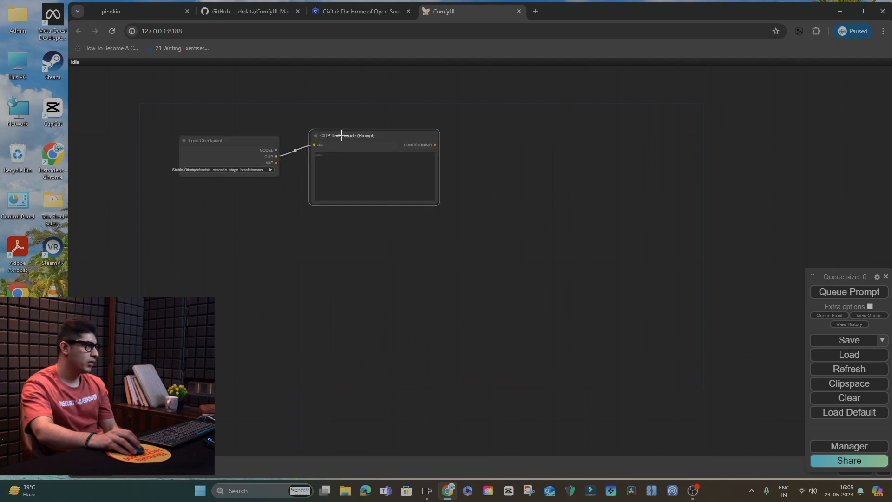
Enter "a beautiful yellow flower" as the prompt text in the CLIP Text Encode node
left_click(330, 155)
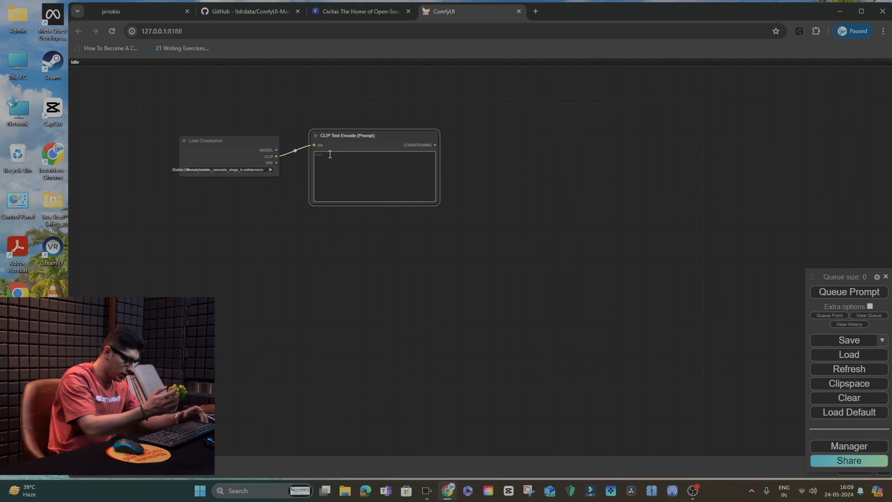
type("a beauti")
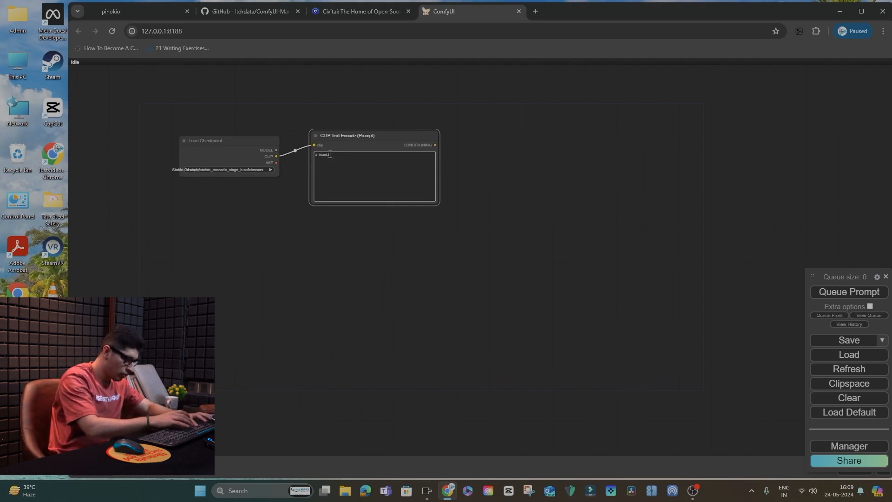
type("ful yellow flower")
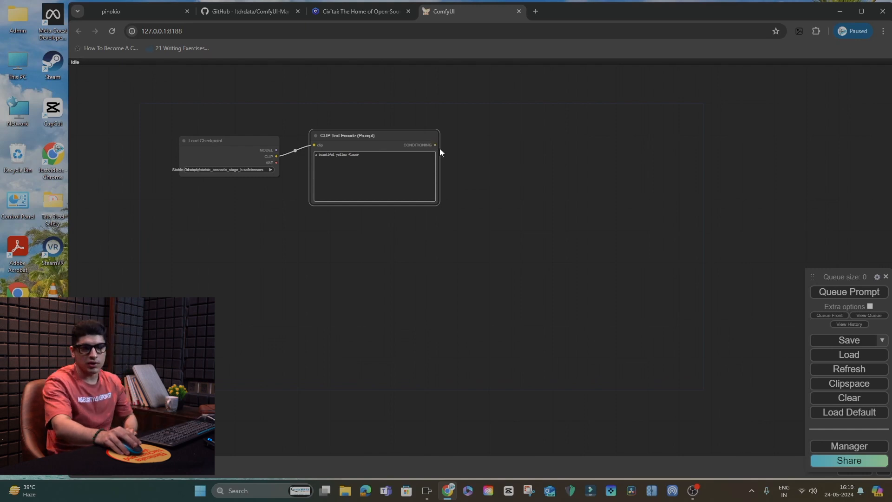
Add a KSampler node linked from CLIP Text Encode's CONDITIONING output to its positive input, and place it beside the prompt node
left_click_drag(436, 145, 437, 145)
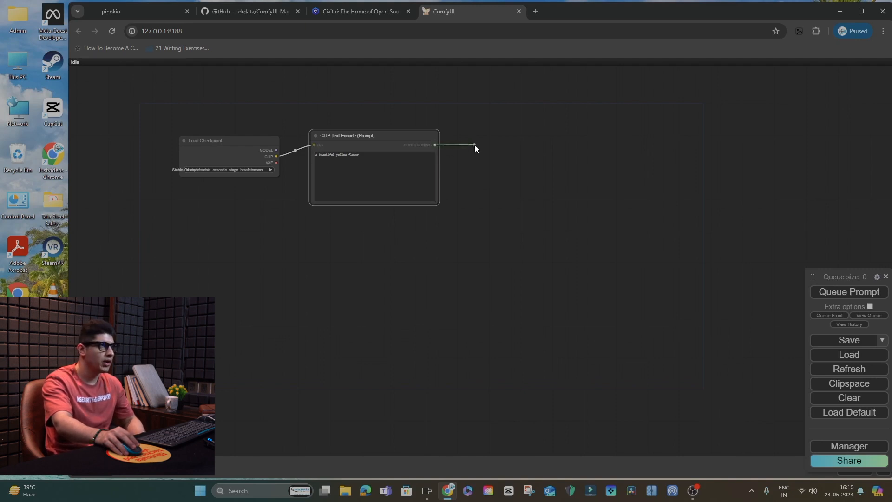
left_click_drag(450, 144, 476, 150)
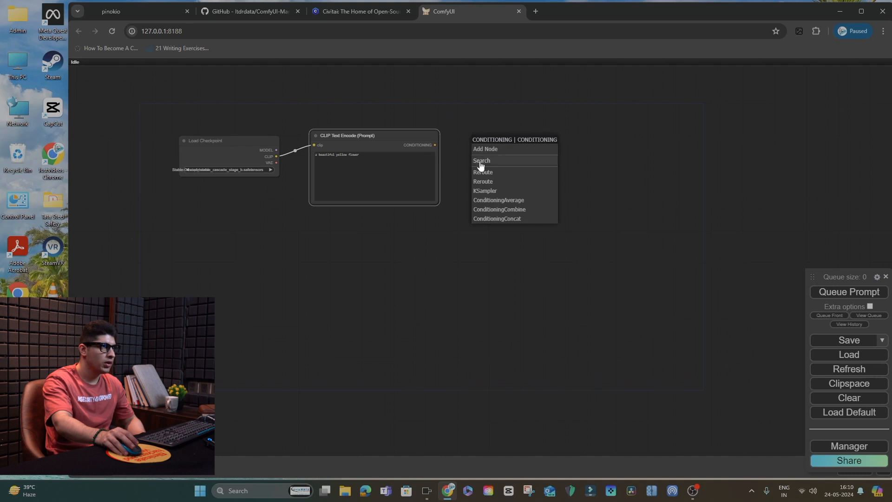
left_click(487, 191)
left_click_drag(510, 144, 517, 127)
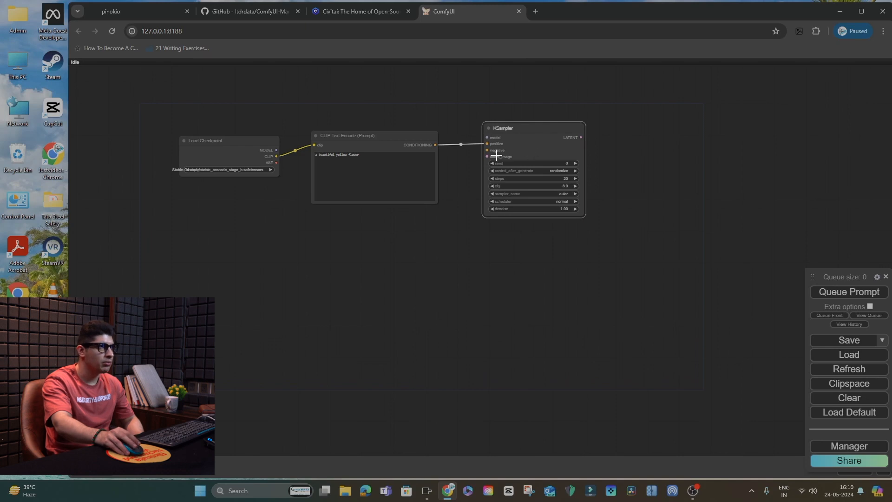
Connect Load Checkpoint's MODEL output to KSampler's model input and lower the CLIP Text Encode node clear of the link
left_click_drag(374, 133, 400, 152)
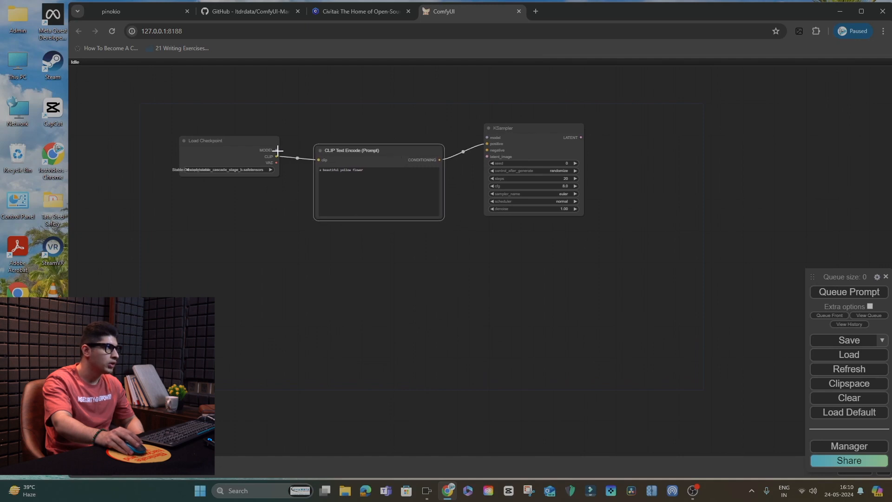
left_click_drag(276, 150, 488, 137)
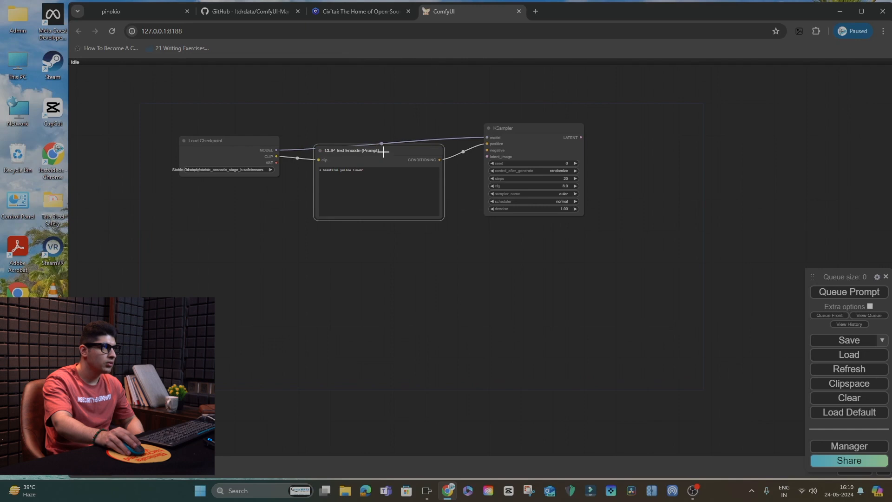
left_click_drag(382, 150, 383, 155)
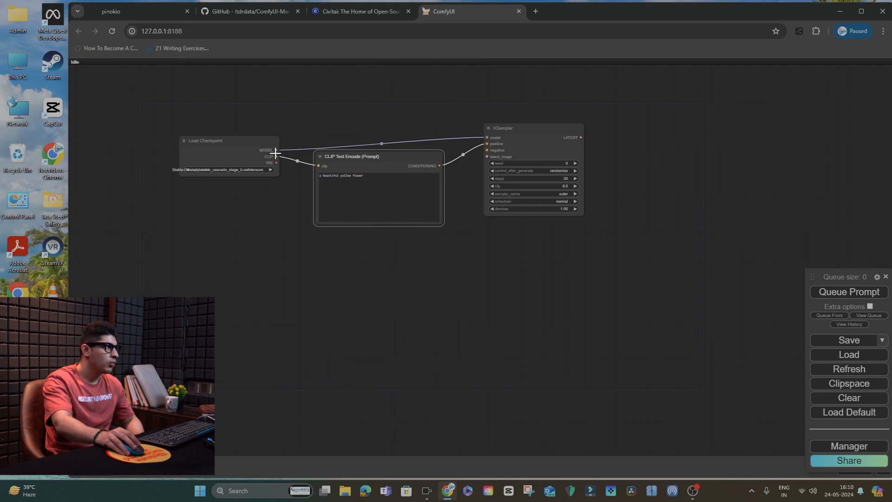
Add a second CLIPTextEncode node from Load Checkpoint's CLIP output, below the first prompt node
left_click_drag(275, 152, 274, 155)
left_click_drag(293, 191, 330, 243)
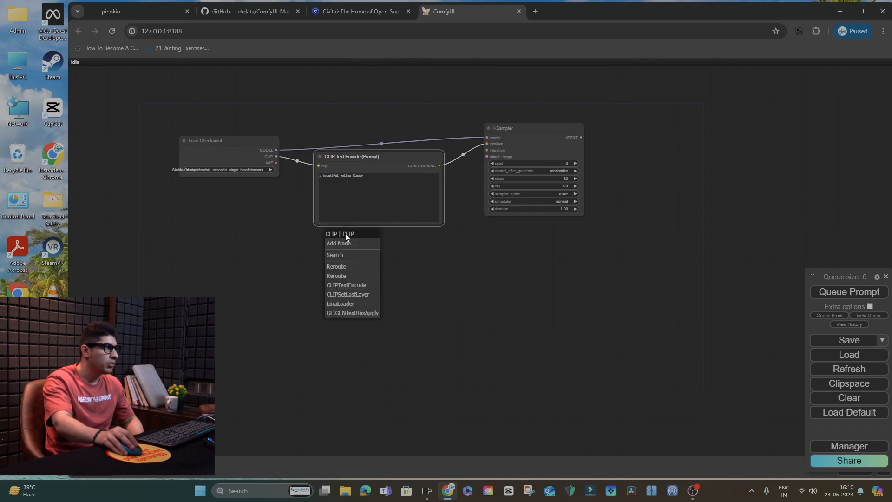
left_click(363, 286)
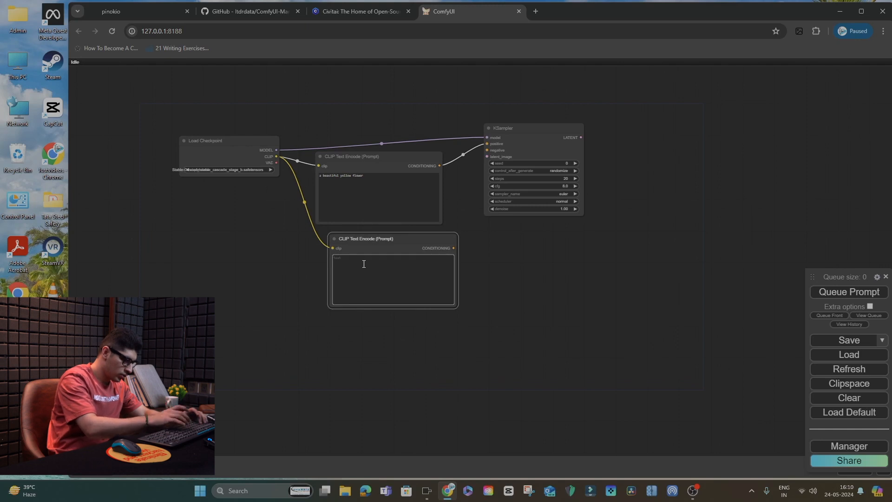
type("no dout")
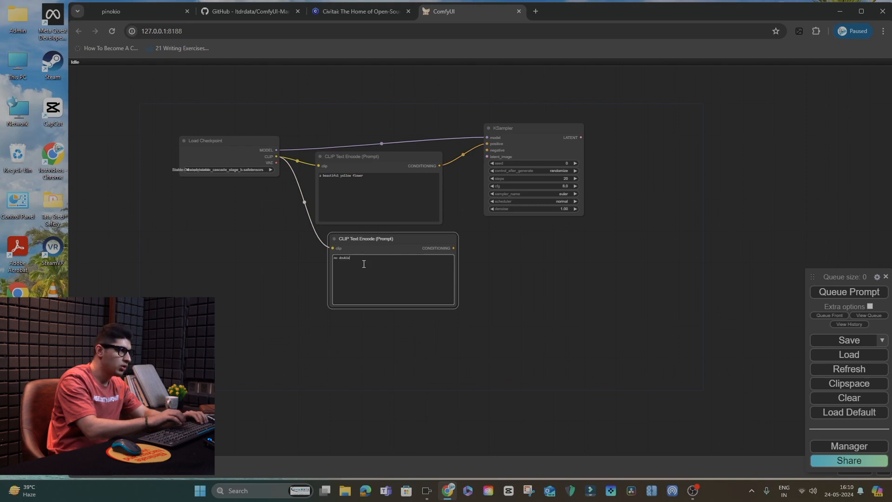
key("BackSpace")
key("BackSpace")
key("BackSpace")
key("BackSpace")
key("BackSpace")
key("BackSpace")
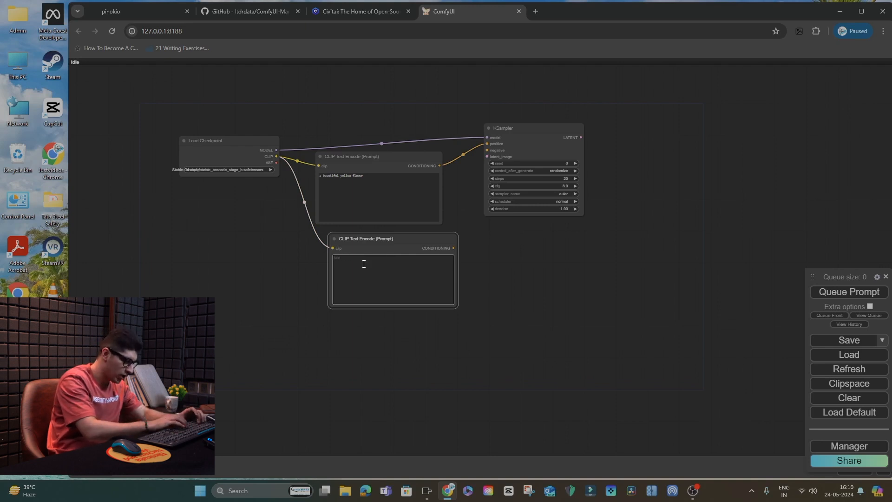
Enter "nsfw" in the second CLIP Text Encode node and connect its CONDITIONING output to KSampler's negative input
type("nsfw")
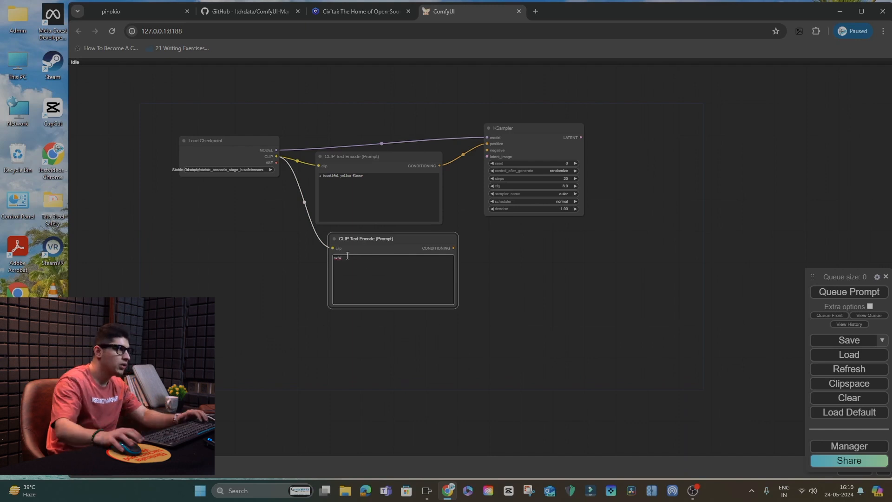
left_click_drag(407, 237, 554, 133)
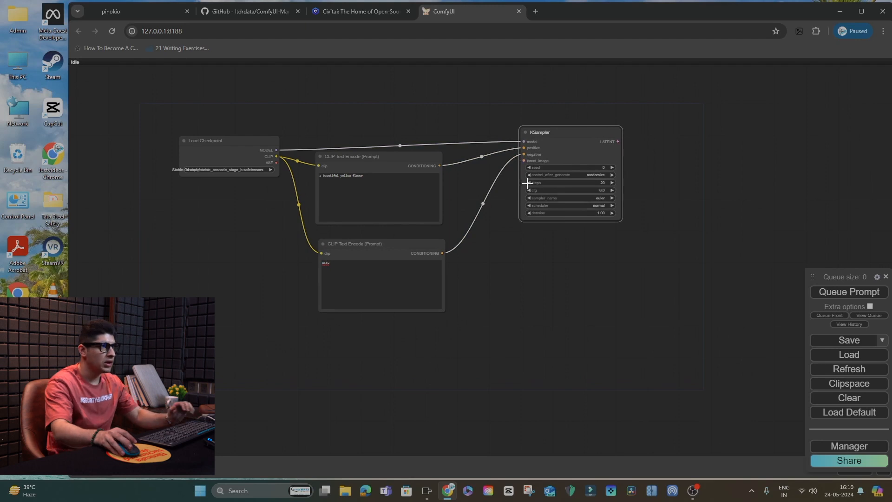
Add an EmptyLatentImage node linked to KSampler's latent_image input and place it below KSampler, beside the second prompt node
left_click_drag(524, 160, 523, 159)
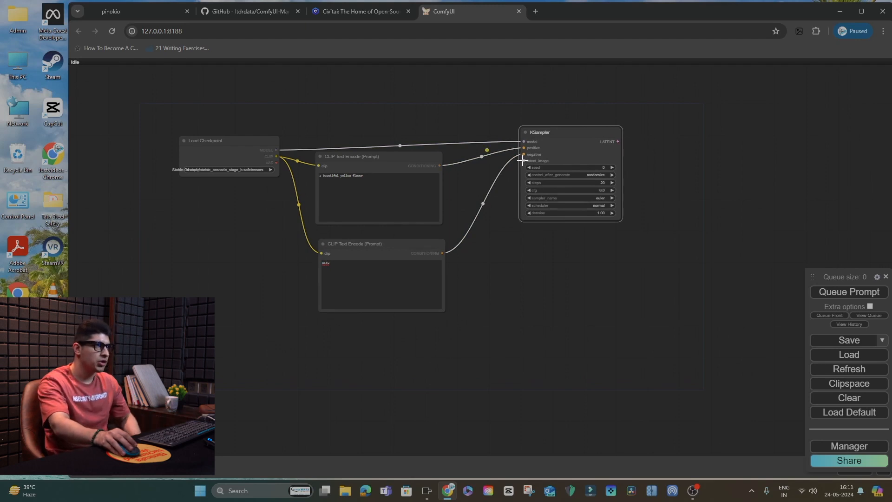
left_click_drag(505, 221, 499, 269)
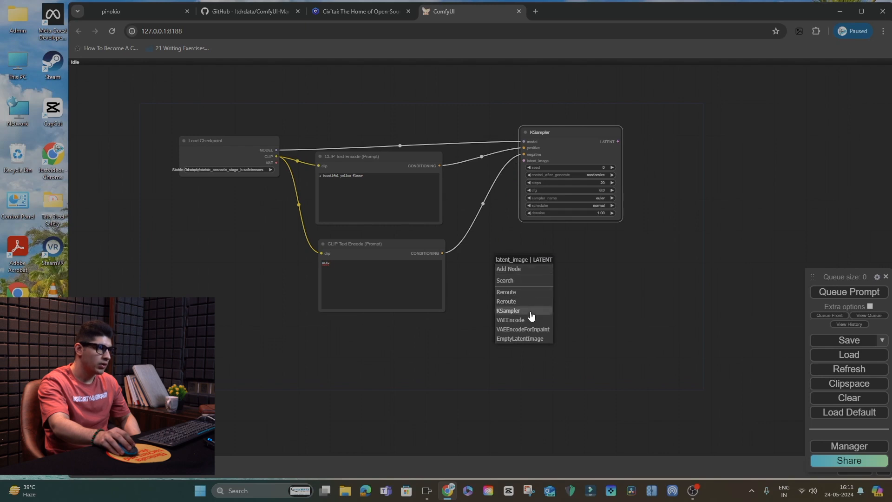
left_click(522, 339)
left_click_drag(529, 268, 497, 308)
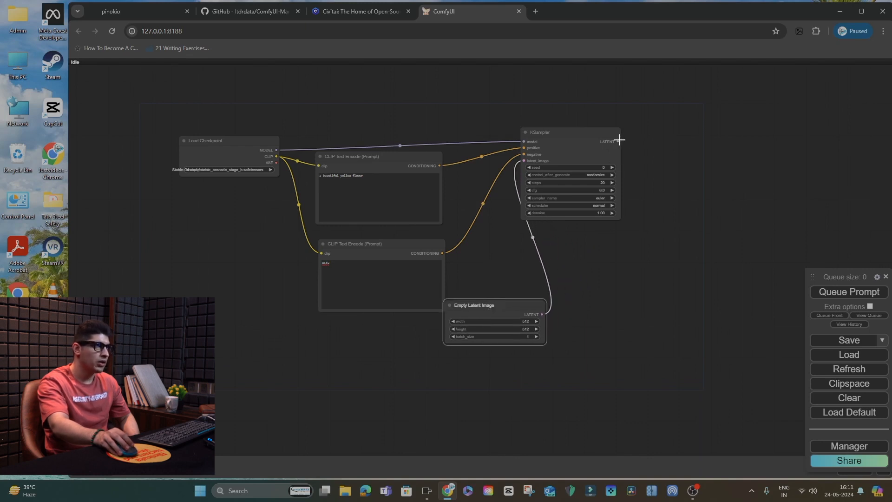
Add a VAEDecode node from KSampler's LATENT output and connect Load Checkpoint's VAE output to its vae input
left_click_drag(564, 132, 622, 138)
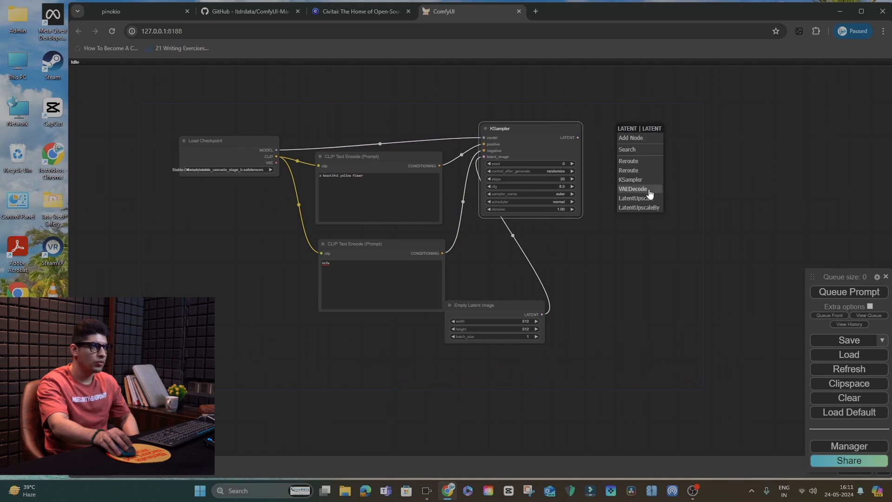
left_click(650, 193)
left_click(652, 137)
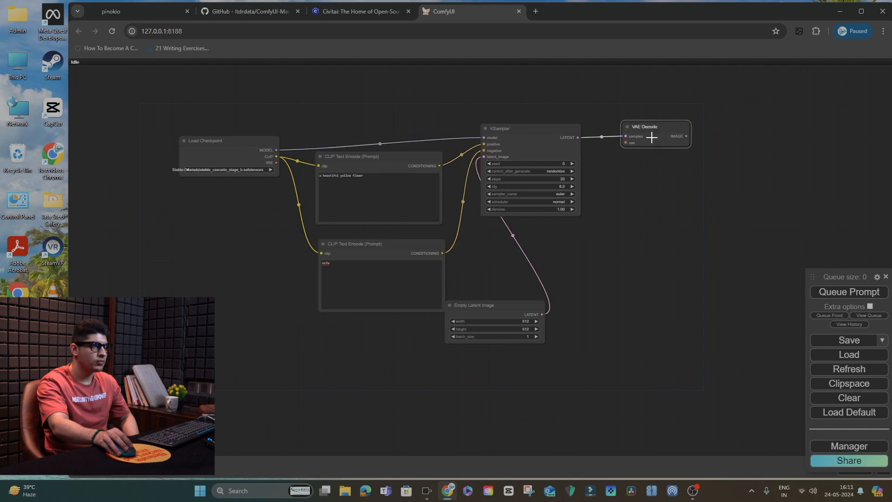
left_click_drag(276, 162, 626, 143)
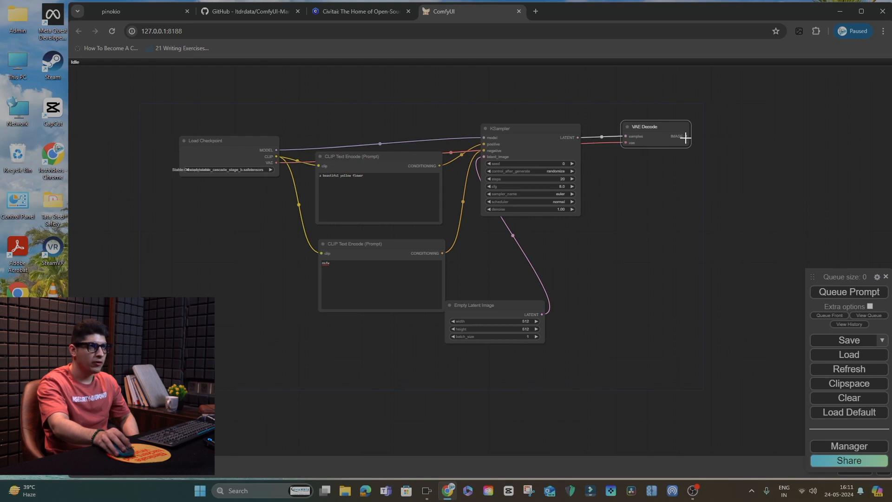
Add a PreviewImage node from VAE Decode's IMAGE output, place it below that node, and queue the prompt
left_click_drag(687, 136, 689, 136)
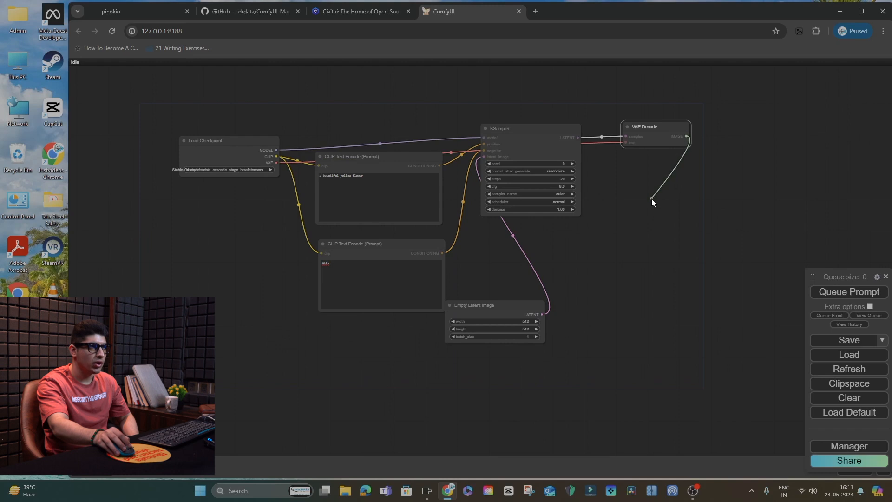
left_click_drag(651, 199, 651, 199)
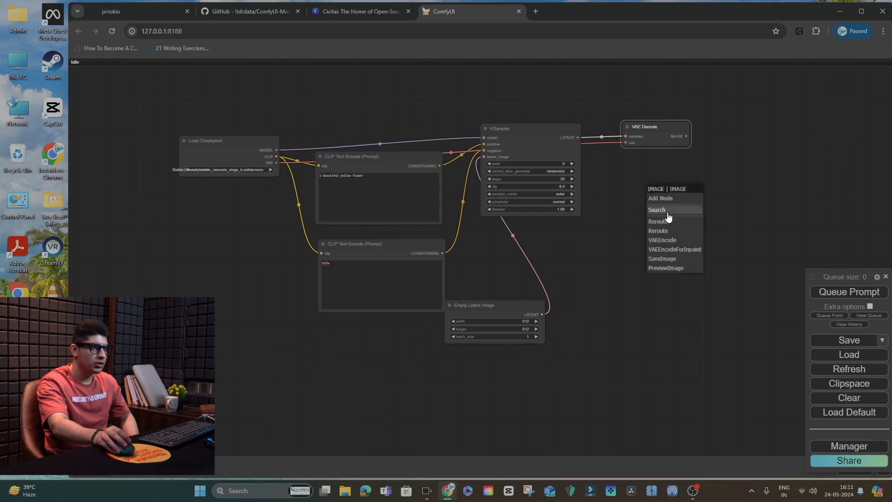
left_click(678, 270)
left_click_drag(683, 194, 657, 194)
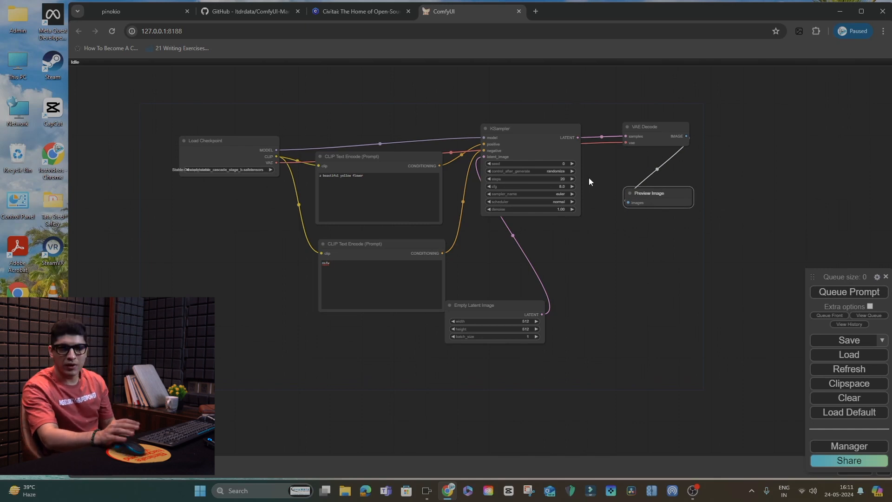
left_click(834, 293)
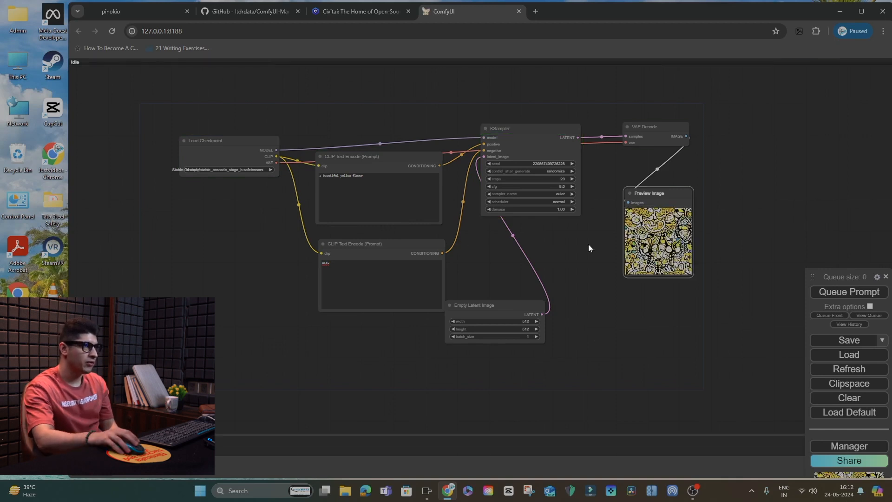
Change Load Checkpoint's model to dreamshaperXL_v21TurboDPMSDE.safetensors, queue the prompt again, and shift the Preview Image node slightly
scroll(656, 239, "up", 2)
scroll(650, 242, "down", 1)
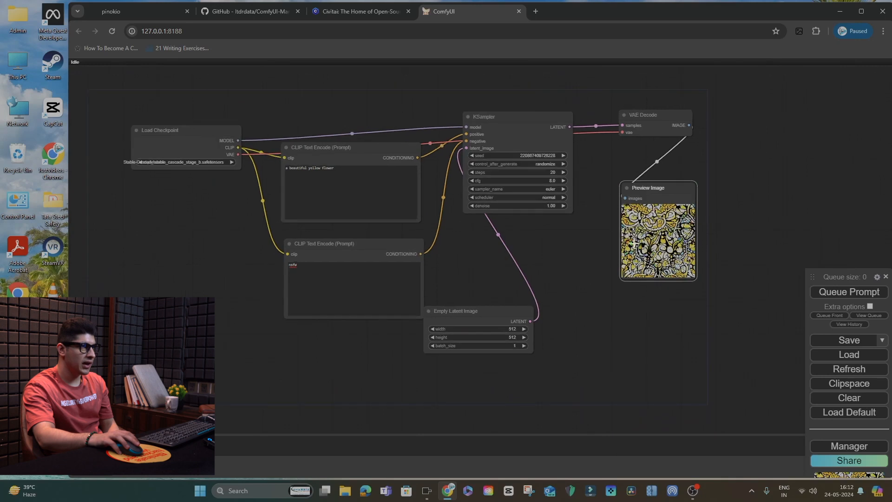
left_click_drag(533, 254, 580, 278)
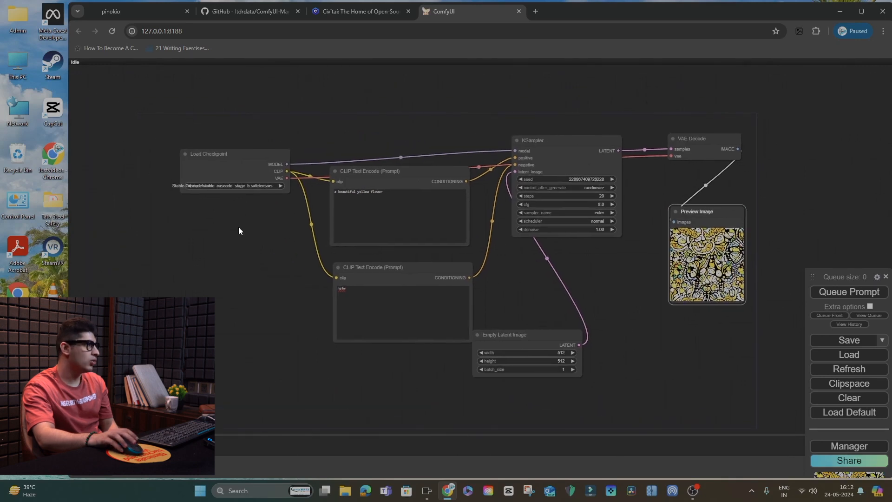
left_click(274, 186)
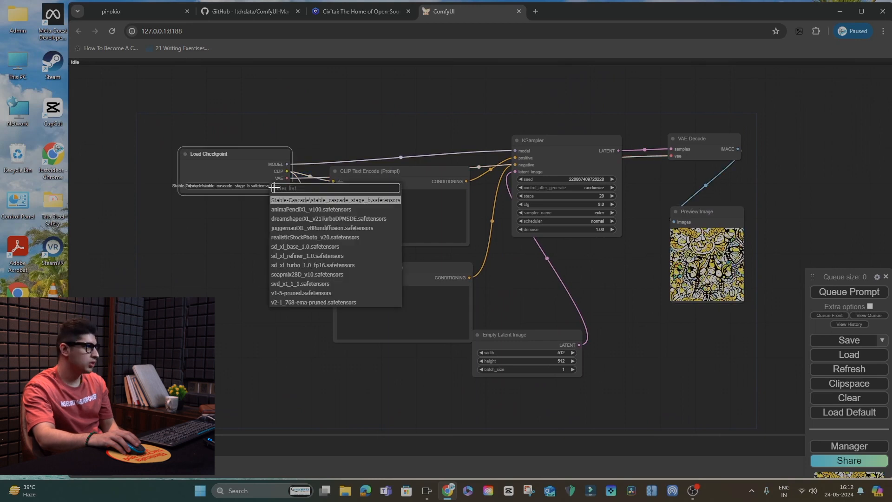
left_click(298, 219)
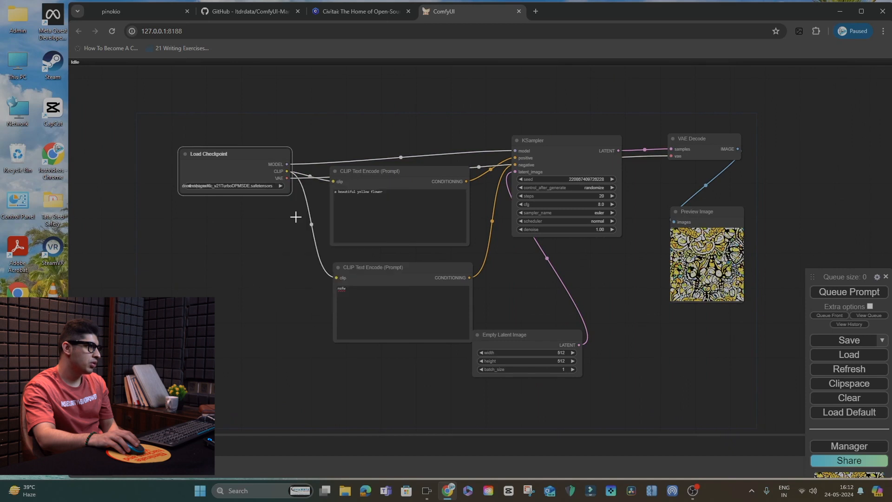
left_click(849, 293)
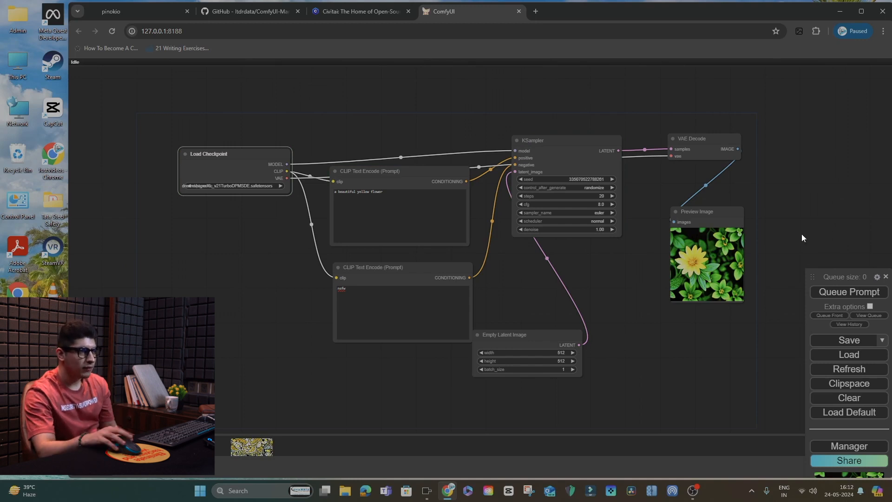
left_click_drag(719, 214, 726, 210)
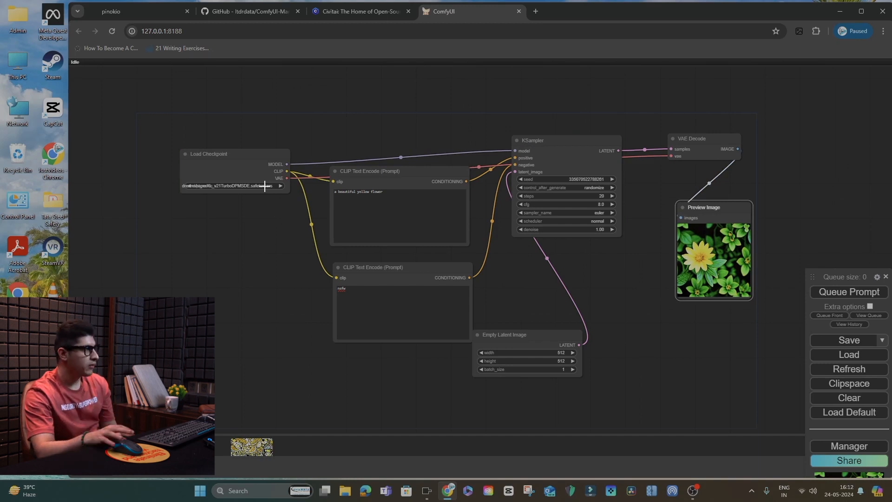
Enlarge the image feed slightly and reposition the Preview Image node just below VAE Decode, offset to its right
left_click_drag(711, 217, 702, 223)
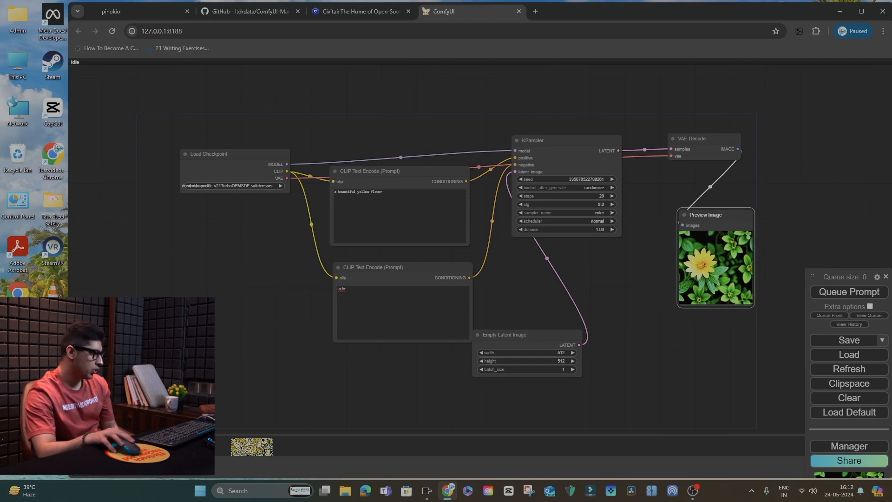
mouse_move(511, 435)
left_mouse_down()
mouse_move(512, 336)
mouse_move(511, 429)
left_mouse_up()
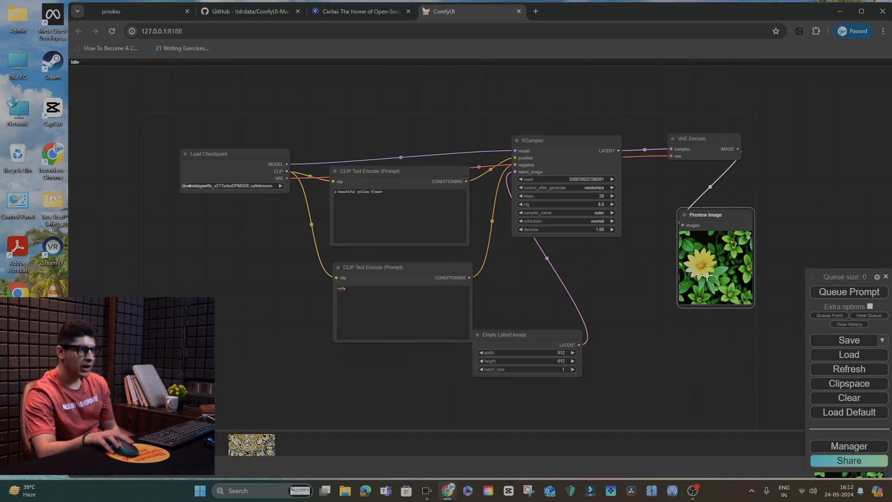
left_click_drag(710, 272, 700, 268)
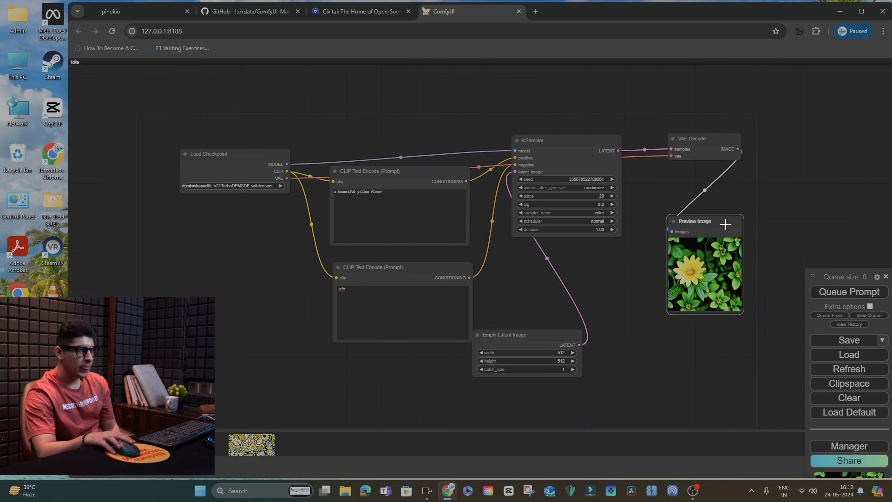
left_click_drag(725, 225, 759, 195)
Add a SaveImage node from VAE Decode's IMAGE output, place it below Preview Image, and queue the prompt
left_click_drag(738, 149, 681, 282)
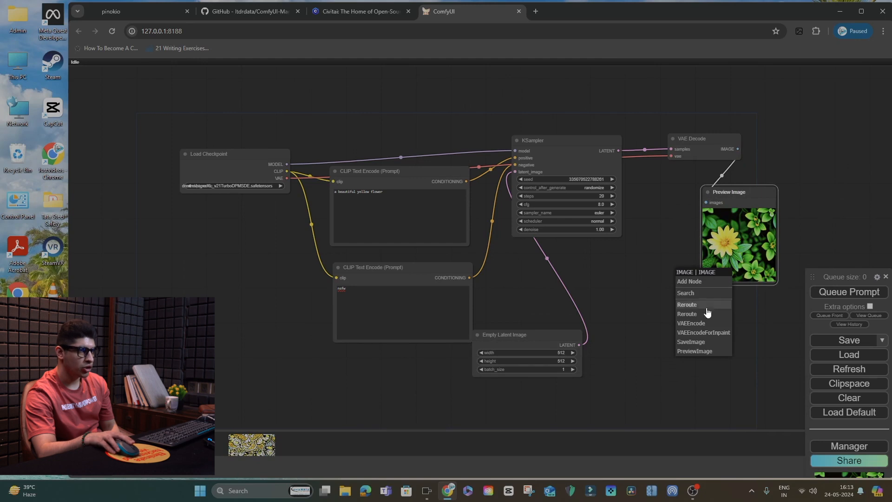
left_click(714, 347)
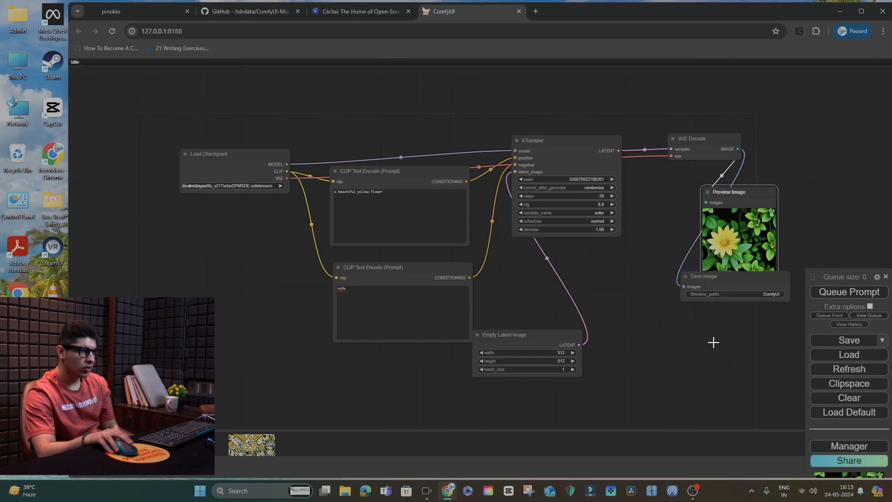
left_click_drag(732, 282, 686, 300)
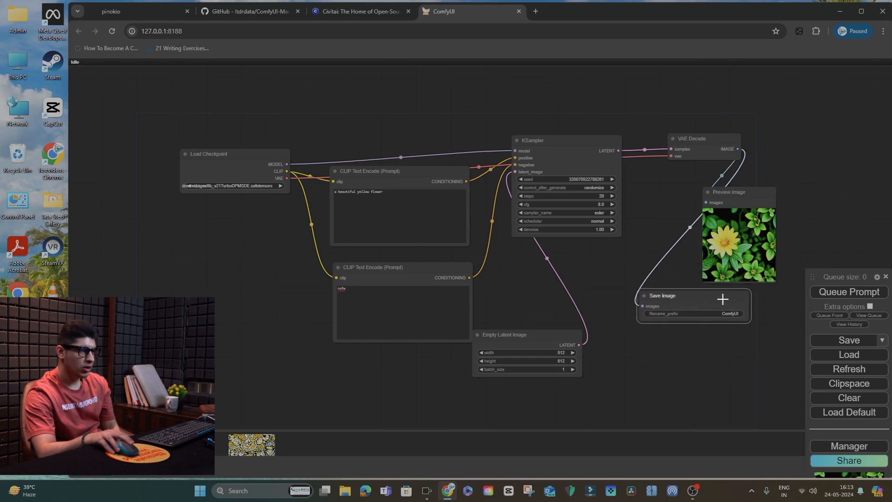
left_click(853, 293)
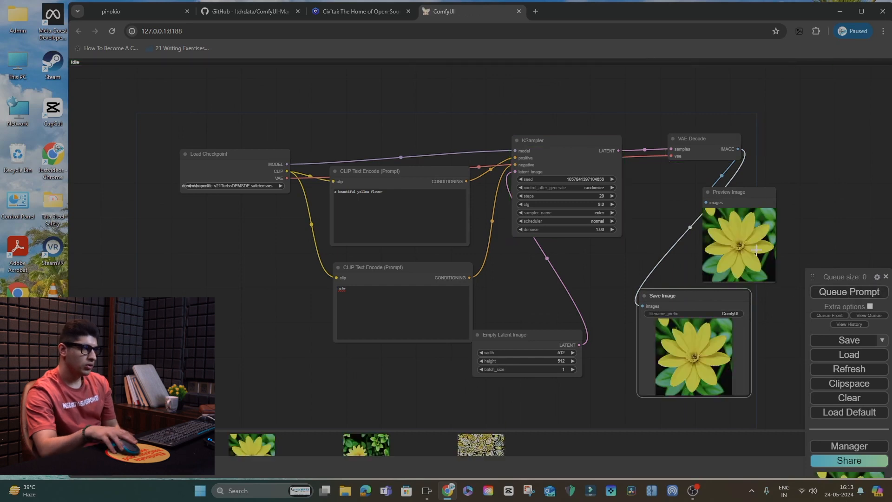
Open the Save Image node's filename_prefix value for editing
left_click(739, 314)
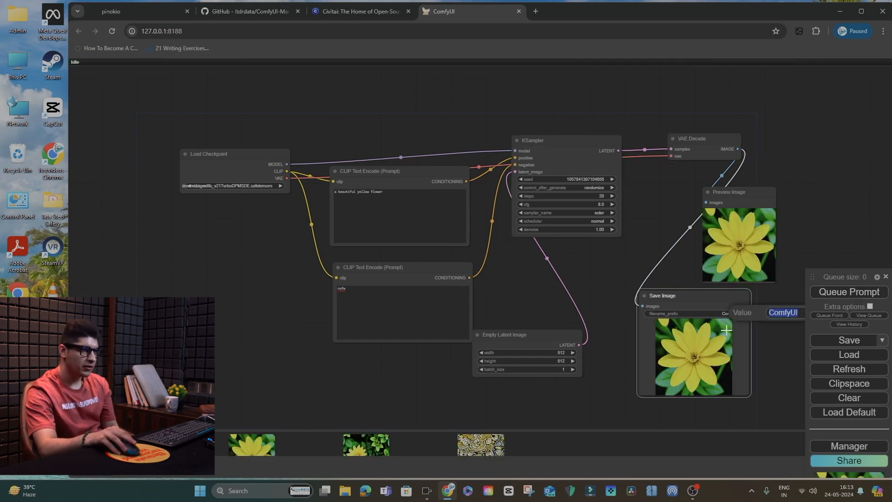
scroll(725, 327, "down", 2)
scroll(722, 320, "up", 1)
scroll(720, 319, "down", 2)
scroll(711, 315, "up", 2)
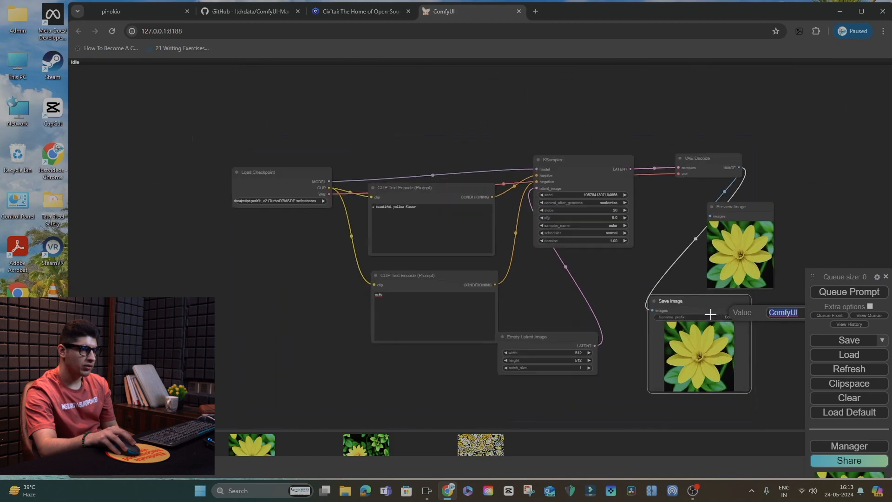
left_click(681, 281)
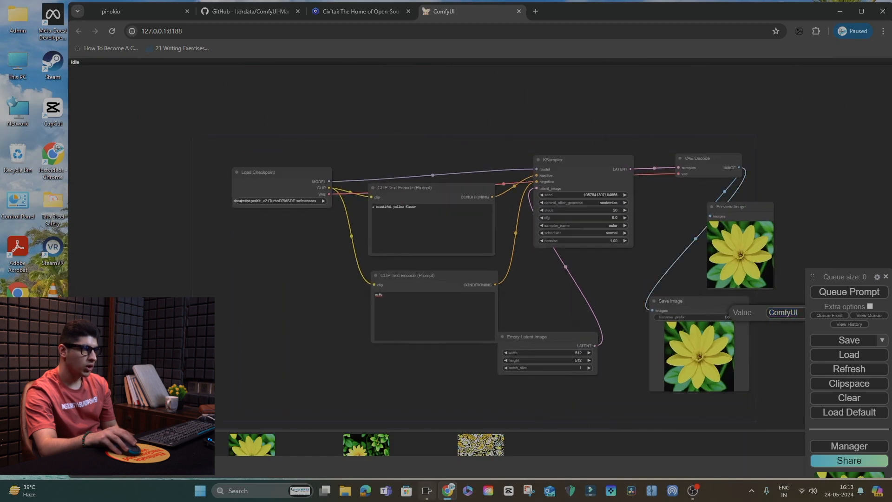
Switch to File Explorer, search Home for pinokio, and open the app folder under pinokio, api, comfyui.git
left_click(344, 492)
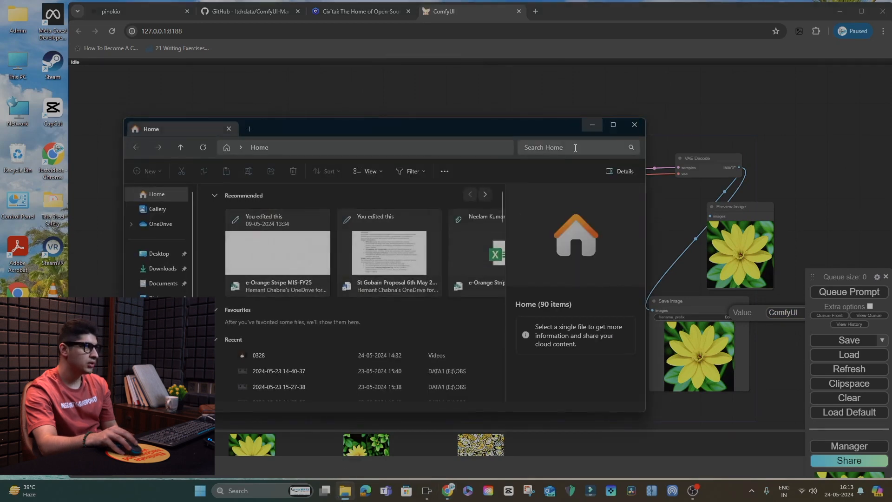
left_click(575, 148)
type("pino")
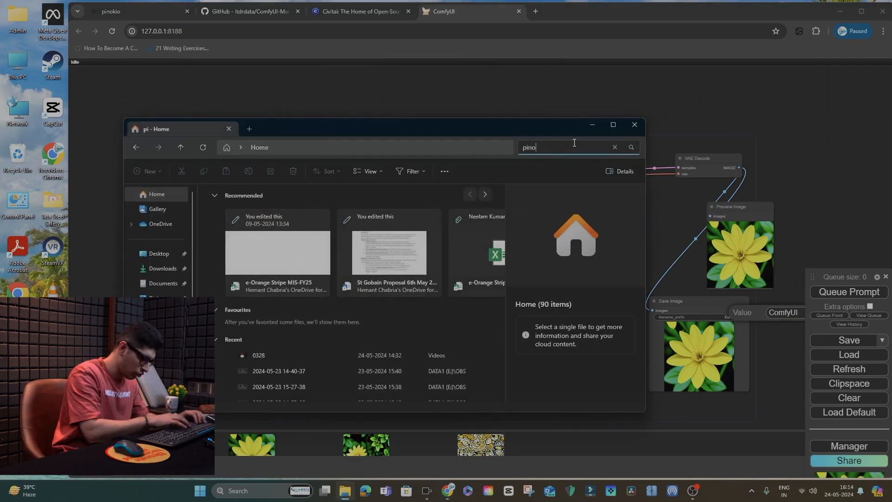
type("kio")
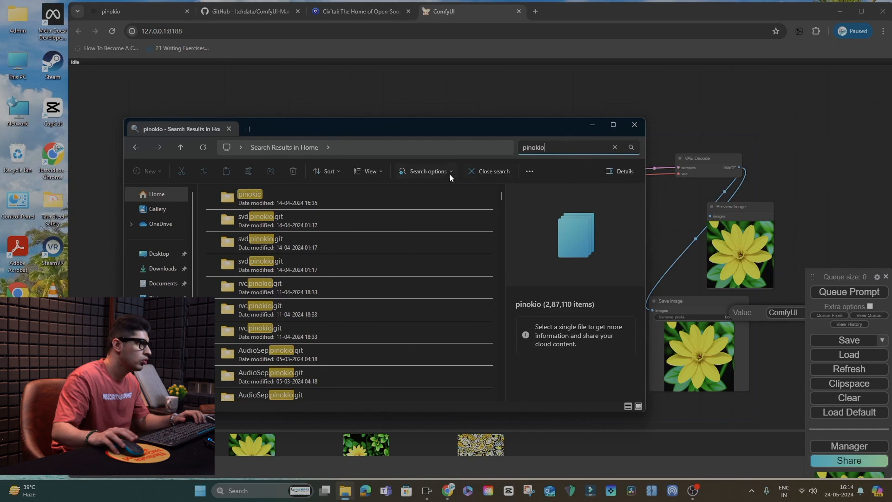
double_click(378, 201)
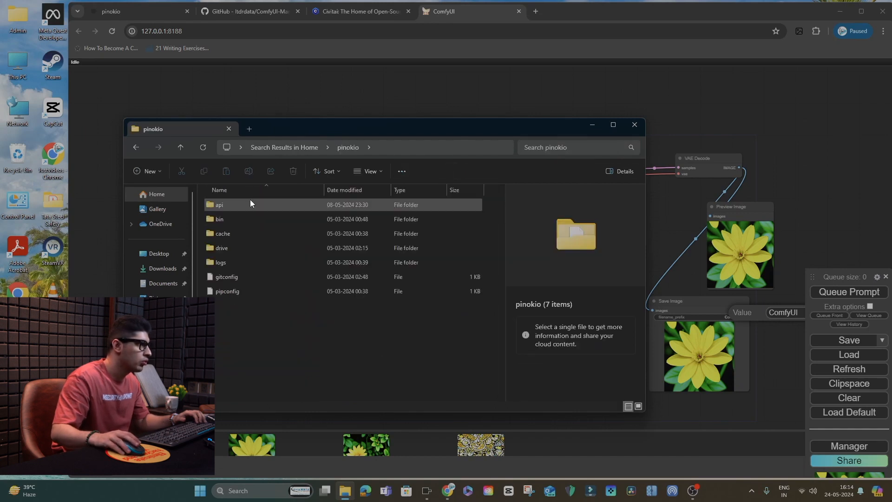
double_click(247, 203)
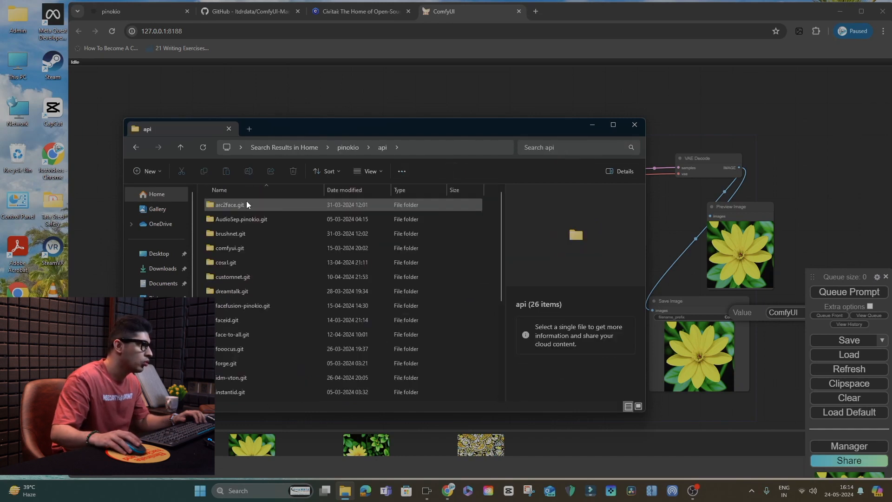
double_click(244, 246)
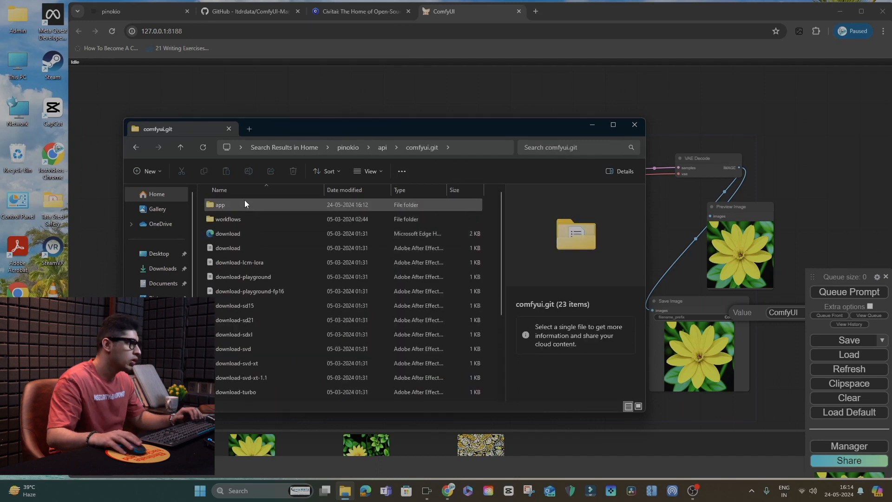
double_click(242, 206)
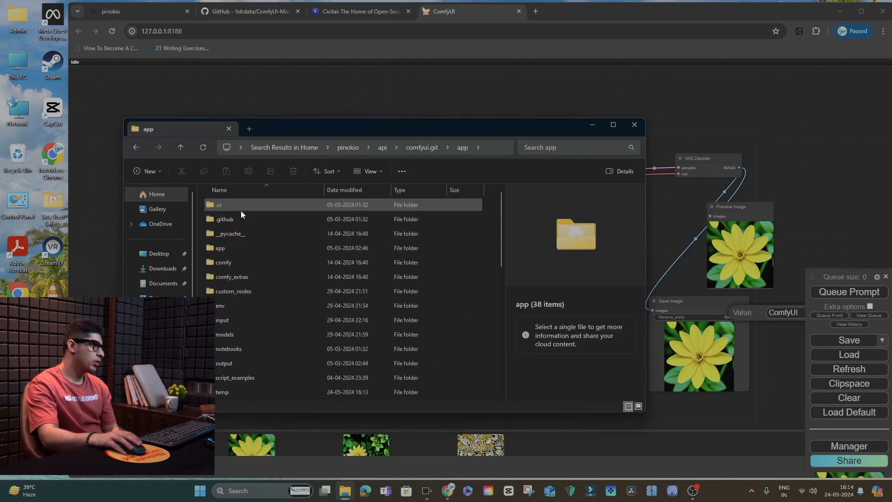
Look through the app folder and its models subfolder, and close File Explorer
scroll(239, 264, "down", 2)
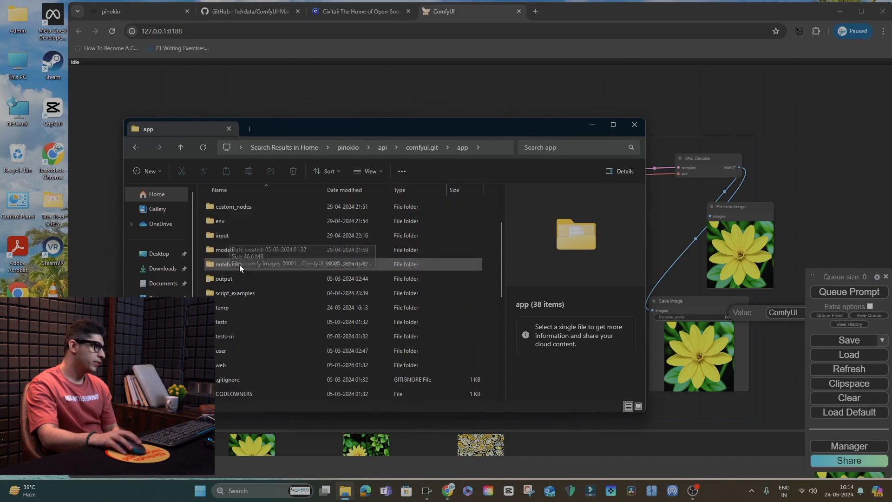
scroll(240, 275, "up", 2)
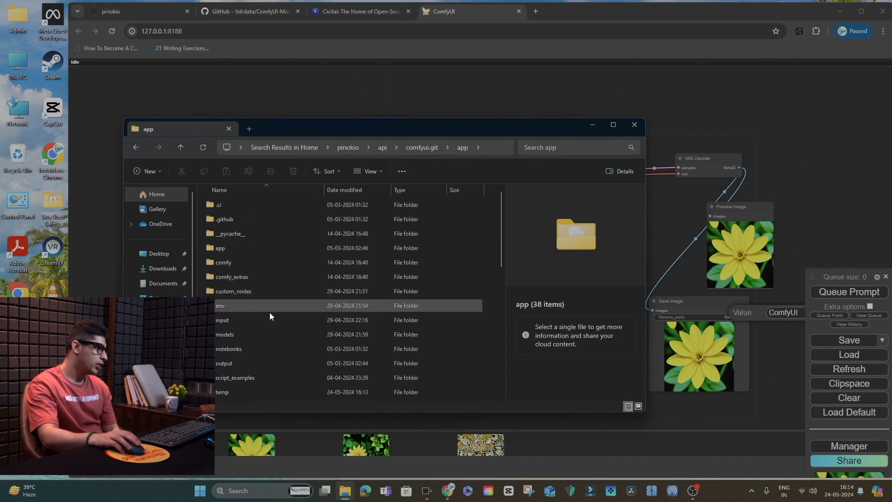
double_click(241, 336)
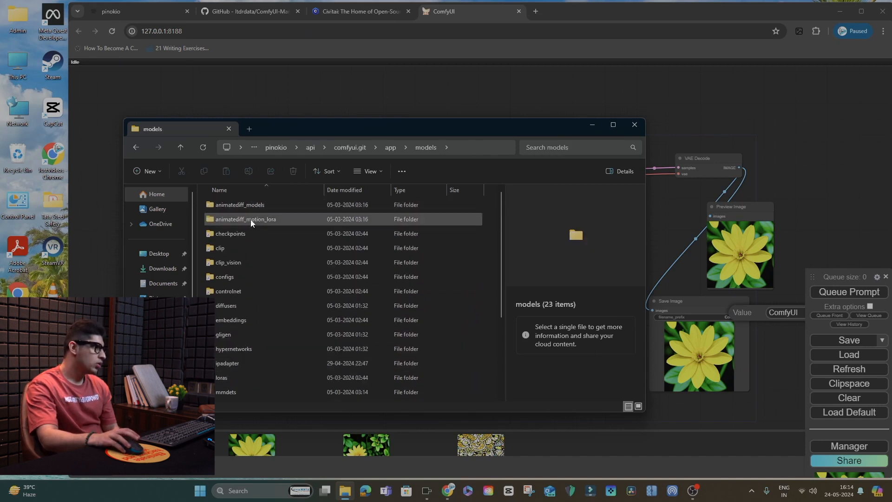
scroll(237, 358, "down", 1)
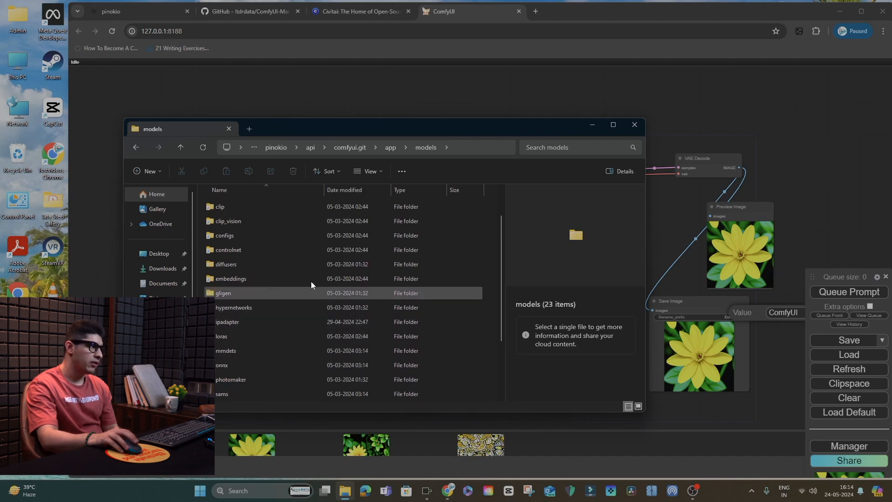
left_click(634, 125)
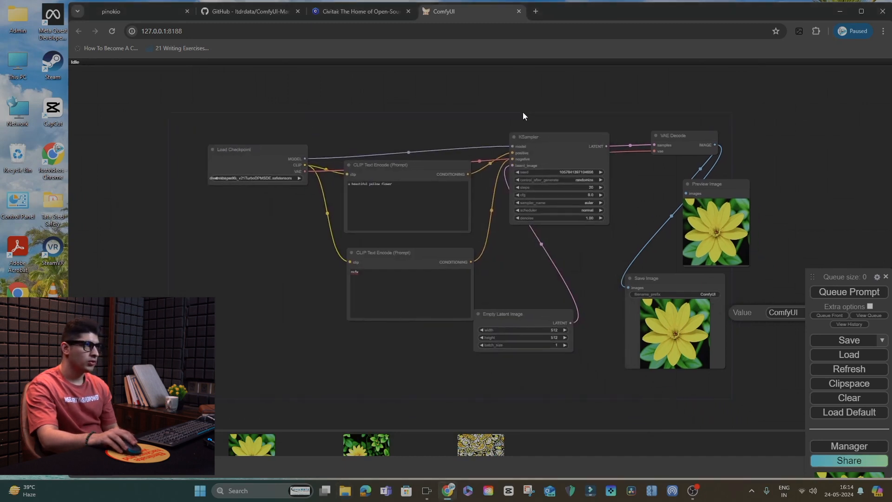
Rearrange the nodes: negative prompt further from Empty Latent Image, Preview Image directly under VAE Decode, and Save Image below Preview Image
left_click_drag(523, 116, 492, 107)
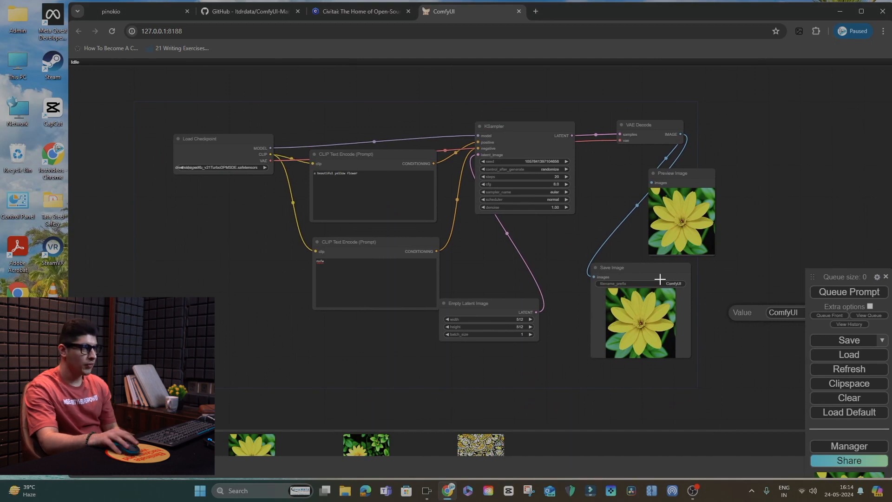
left_click_drag(644, 269, 634, 288)
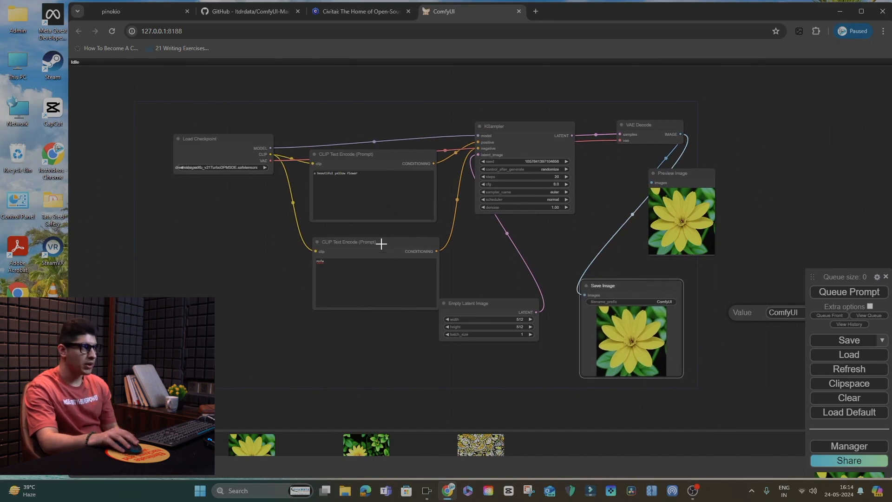
left_click_drag(381, 243, 333, 255)
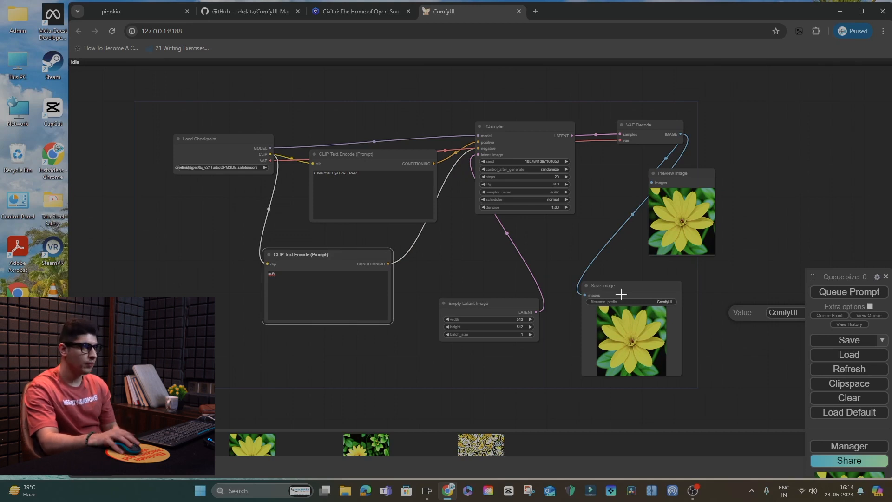
left_click_drag(621, 294, 629, 295)
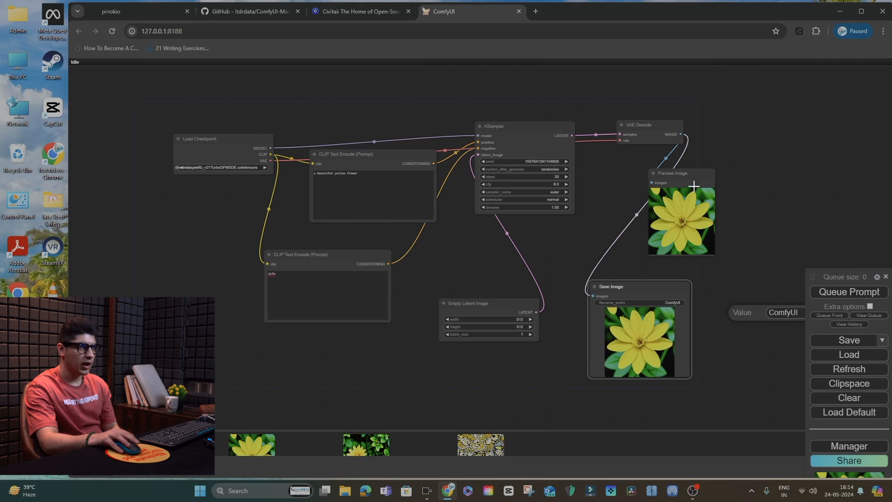
left_click_drag(685, 177, 653, 184)
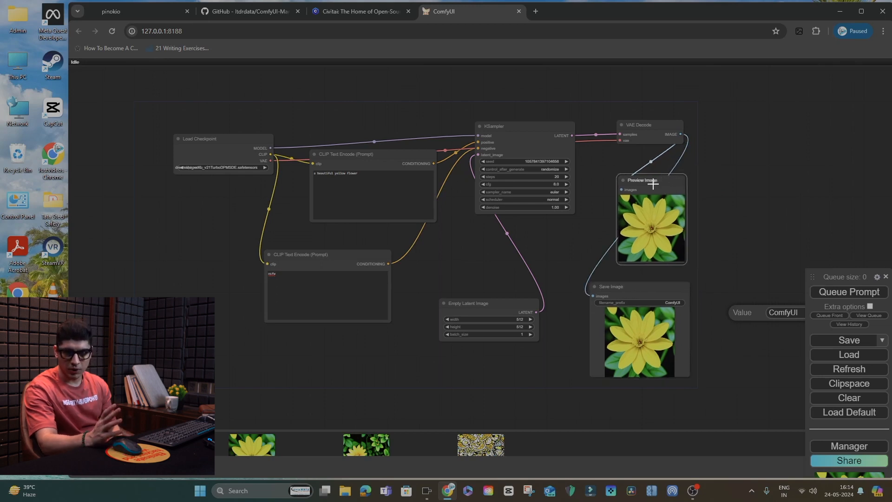
mouse_move(649, 293)
left_mouse_down()
mouse_move(648, 284)
mouse_move(637, 288)
left_mouse_up()
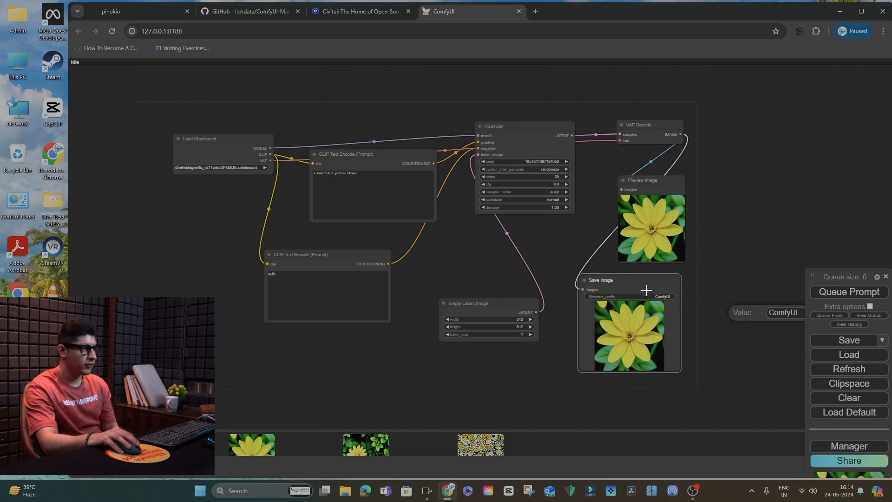